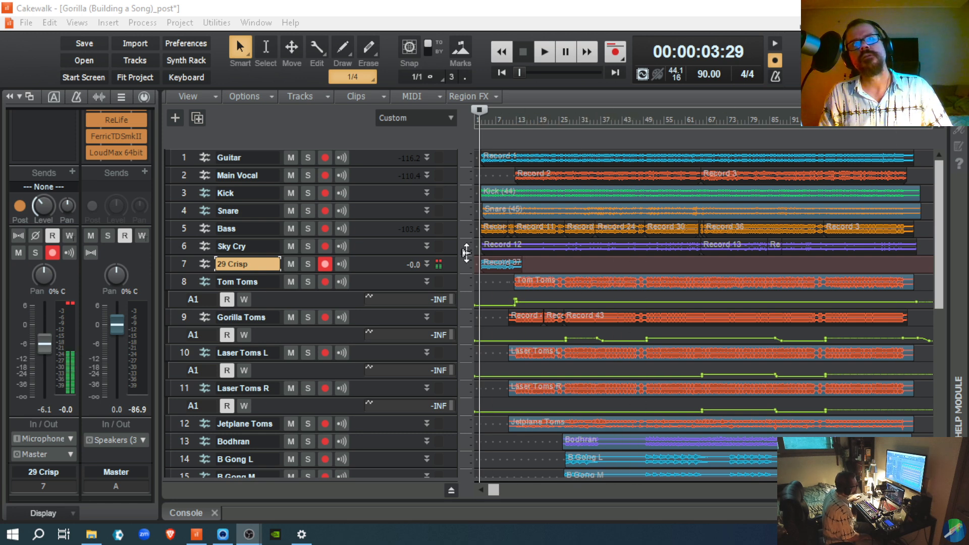
Disarm recording on the 29 Crisp track and look over the full track list.
left_click(326, 265)
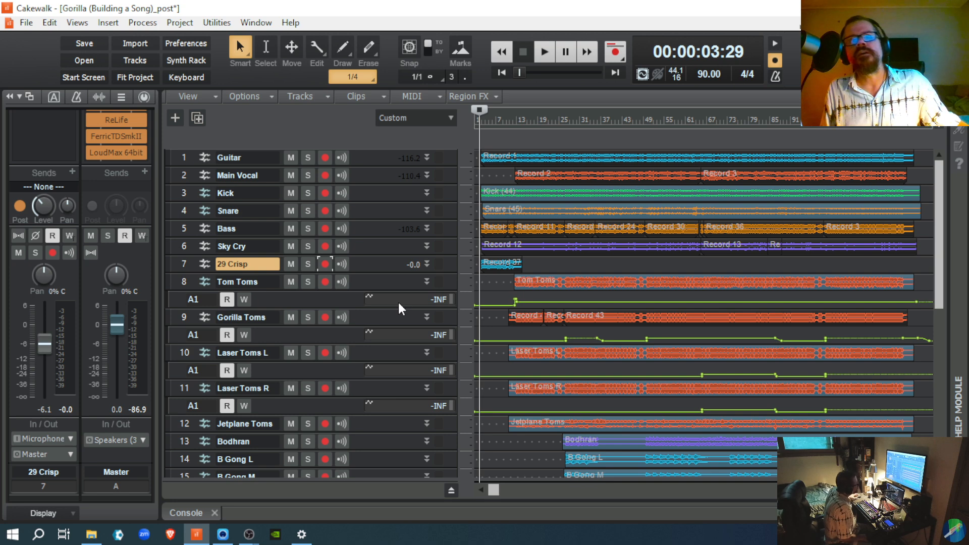
scroll(393, 264, "down", 3)
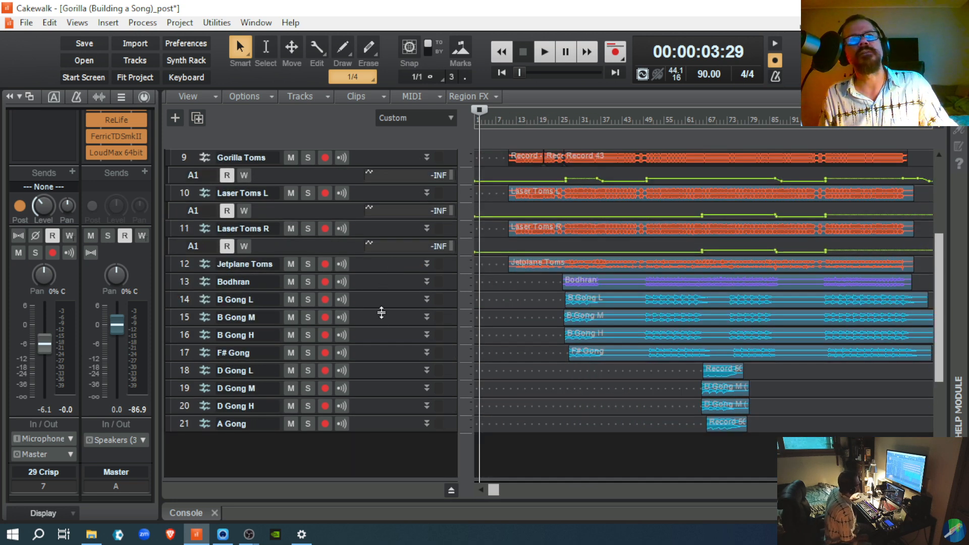
scroll(382, 356, "up", 5)
scroll(382, 359, "up", 3)
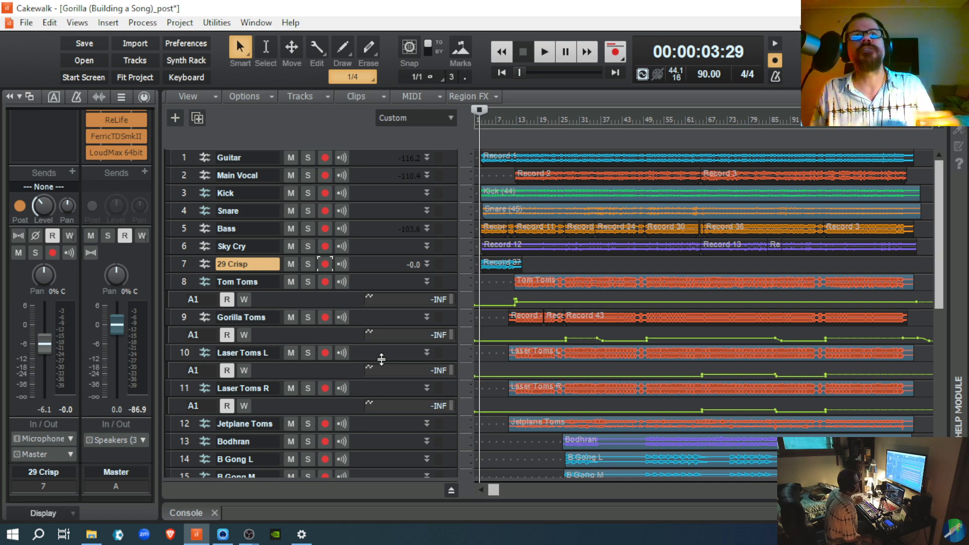
Inspect the channel strips of the B Gong L and A Gong tracks in turn.
scroll(415, 301, "down", 5)
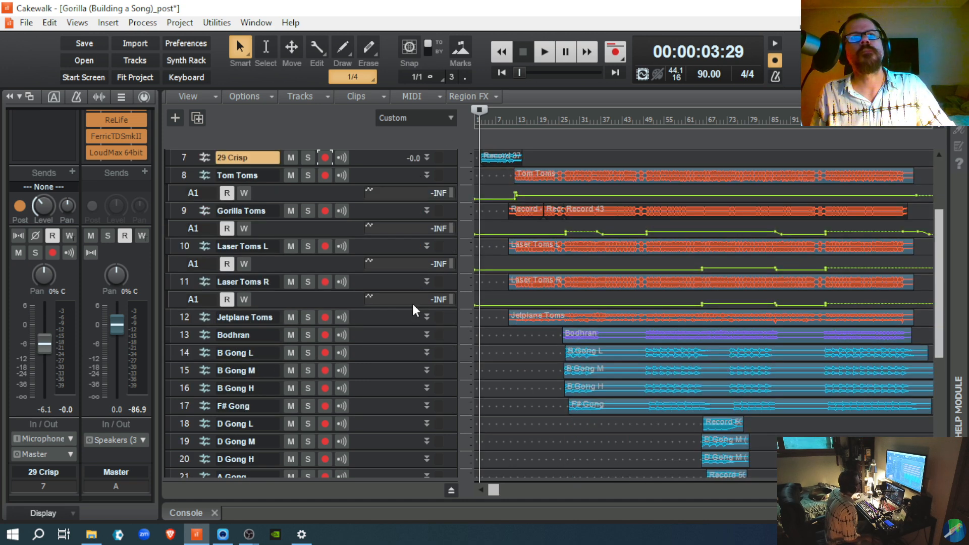
scroll(414, 303, "up", 1)
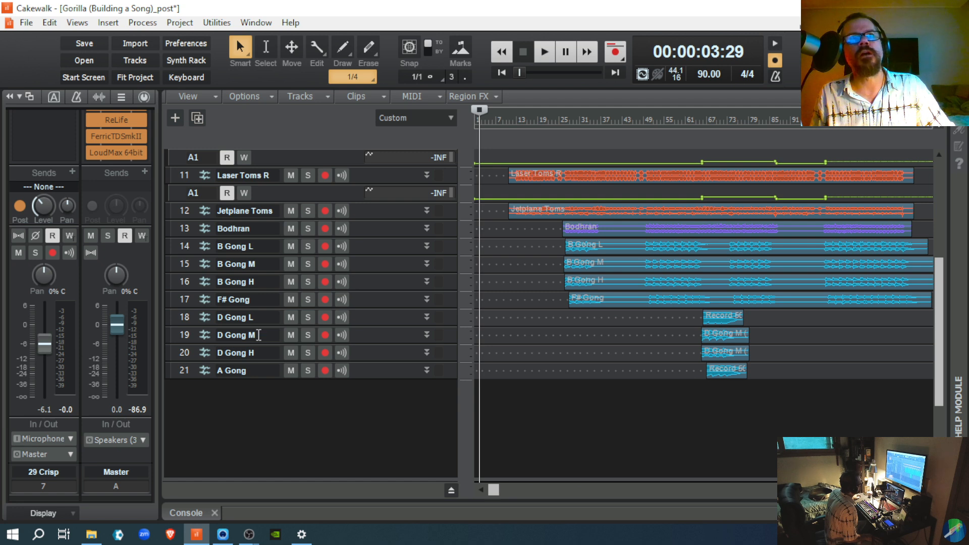
left_click(386, 249)
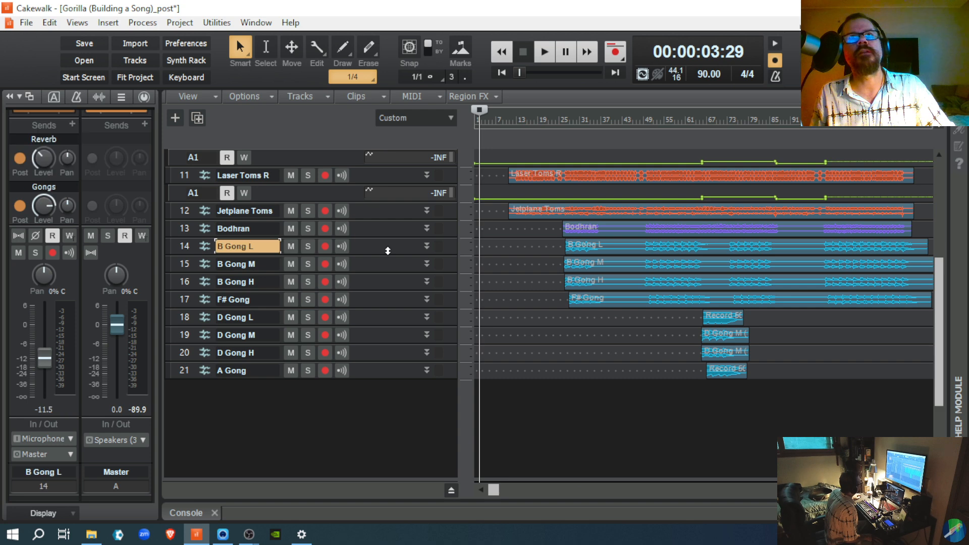
left_click(370, 369)
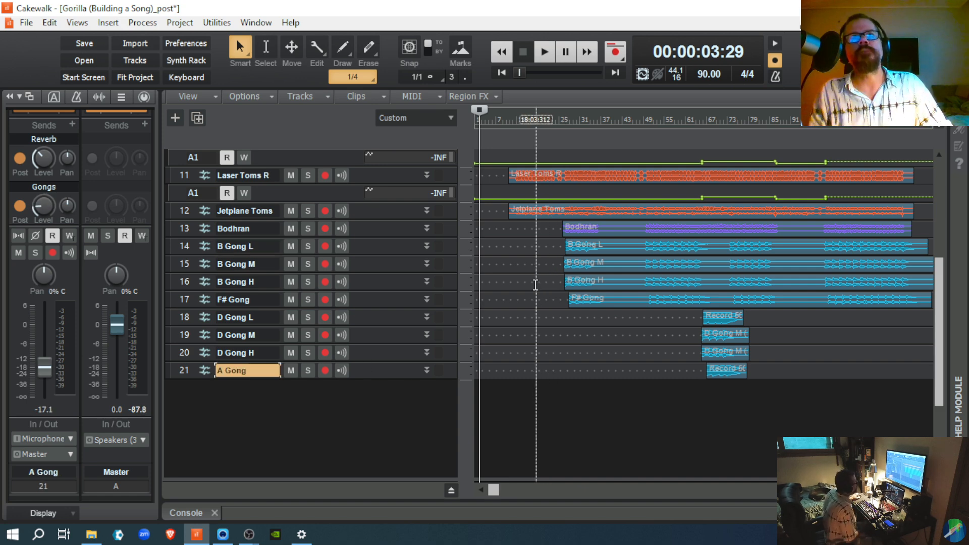
Examine the arrangement's full stack of tracks, from Guitar through the toms to the gongs.
scroll(399, 346, "up", 3)
scroll(398, 341, "up", 3)
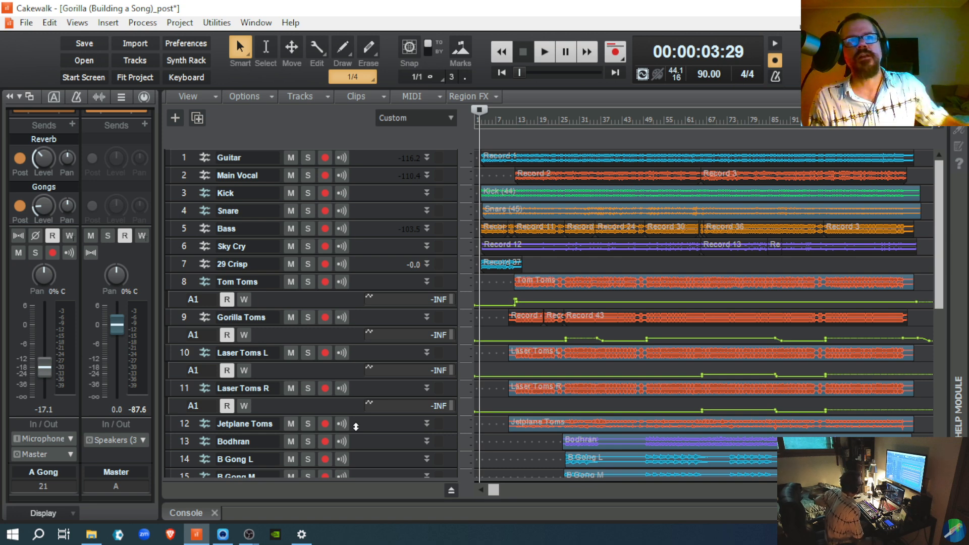
scroll(394, 443, "down", 2)
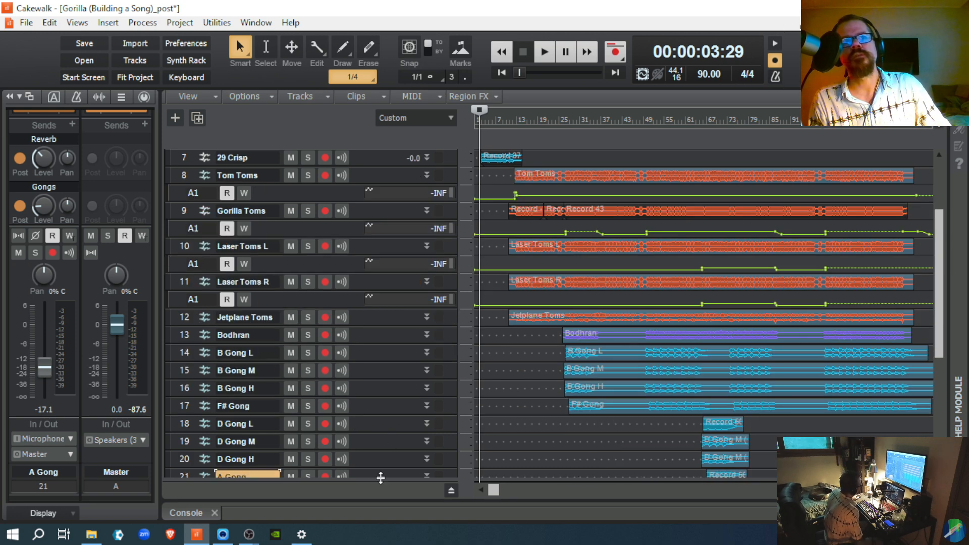
scroll(377, 461, "down", 3)
scroll(389, 394, "up", 3)
scroll(388, 377, "up", 2)
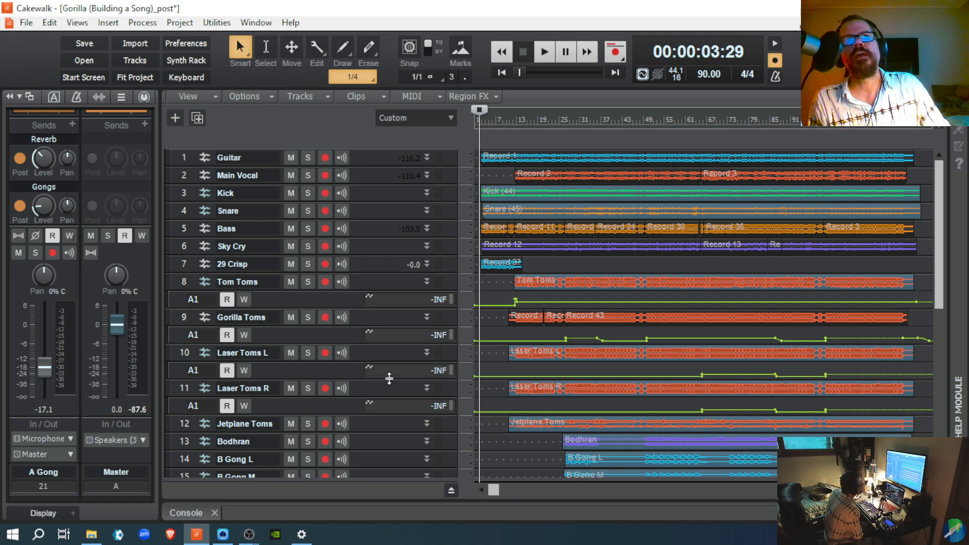
scroll(395, 378, "down", 3)
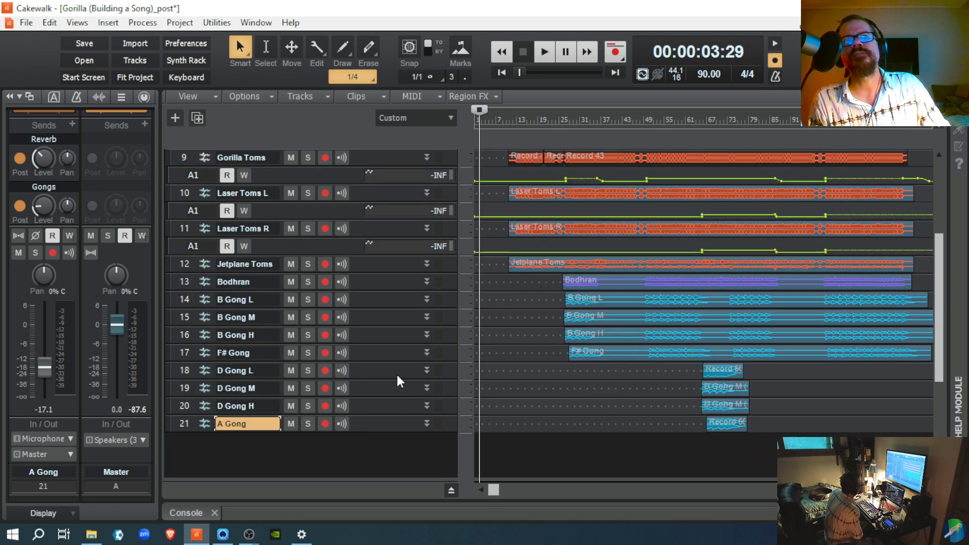
scroll(397, 379, "up", 3)
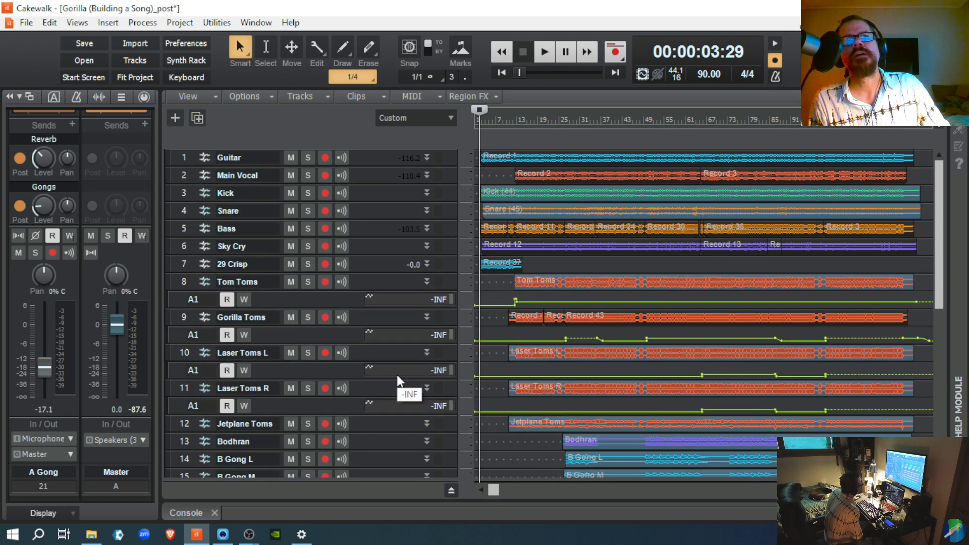
Inspect the channel strips of the Bass, Sky Cry, 29 Crisp, Guitar and Kick tracks in turn.
scroll(397, 374, "down", 1)
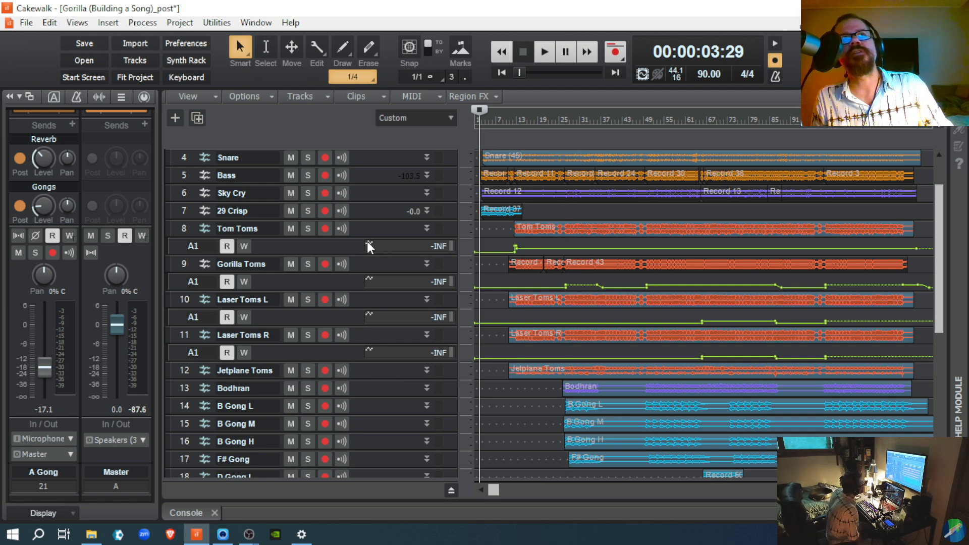
left_click(362, 176)
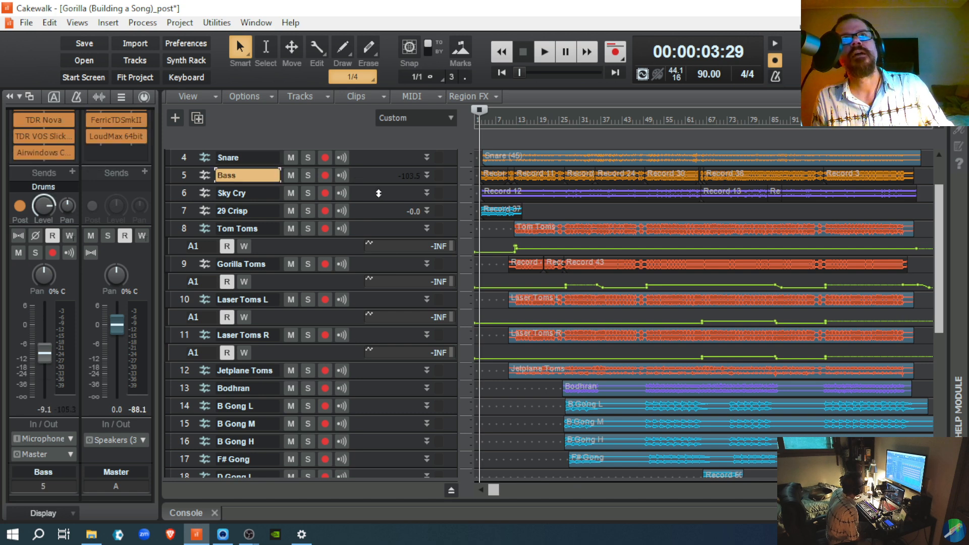
left_click(379, 193)
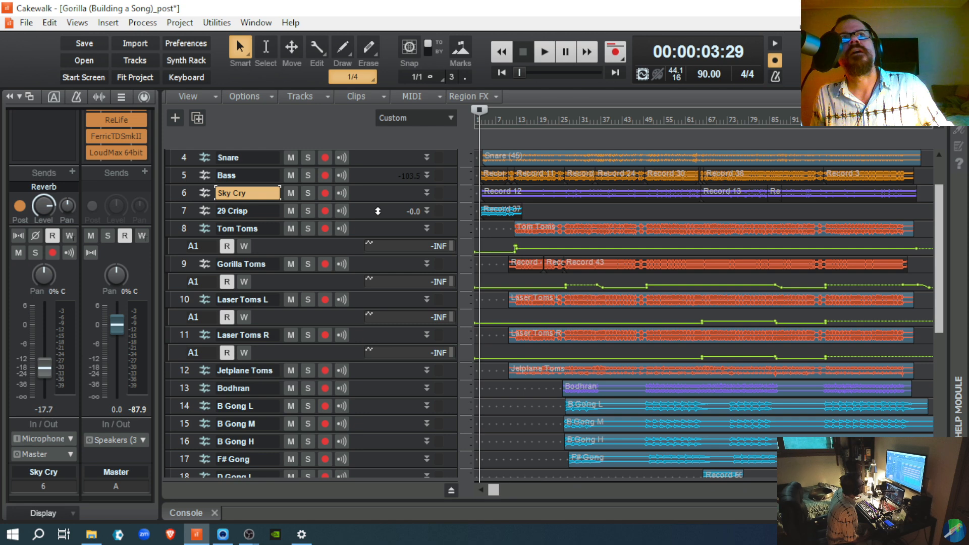
left_click(377, 211)
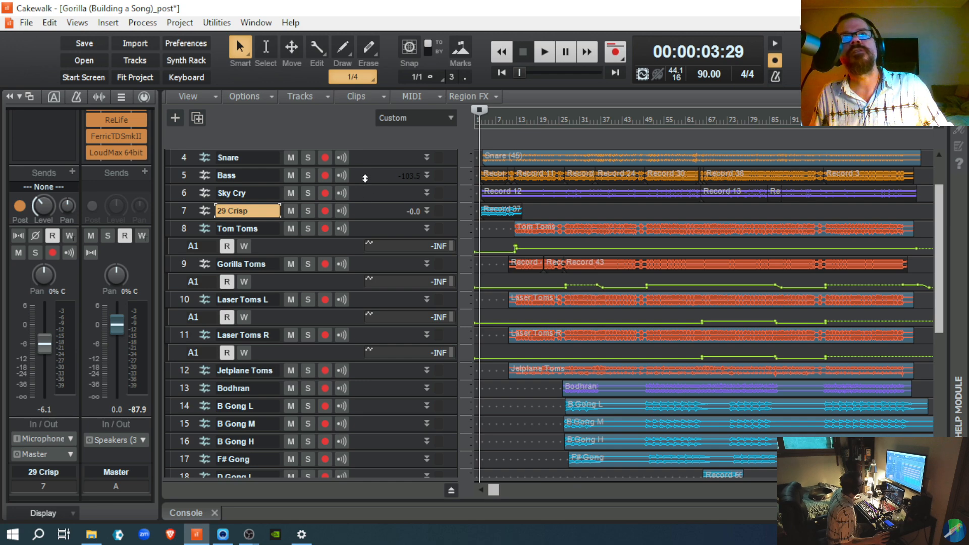
scroll(370, 186, "up", 3)
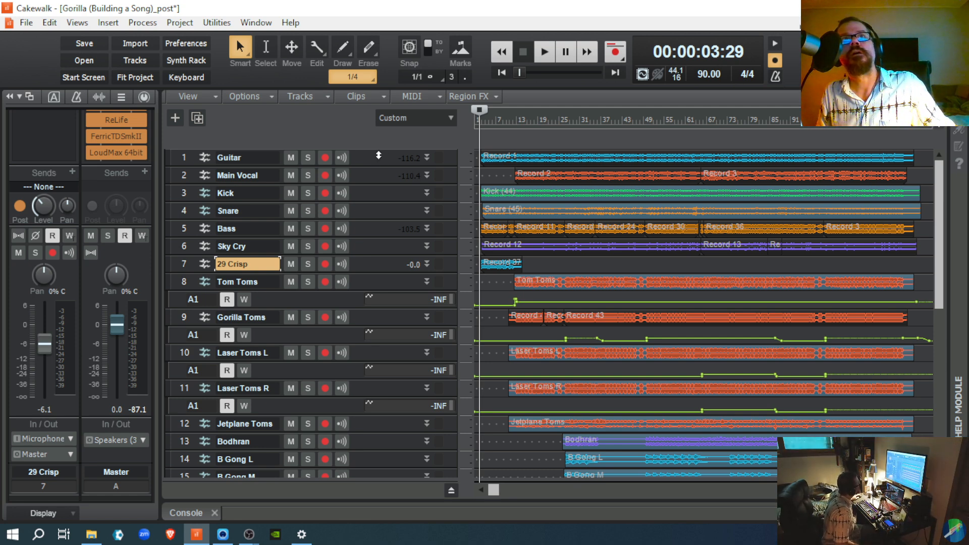
left_click(380, 163)
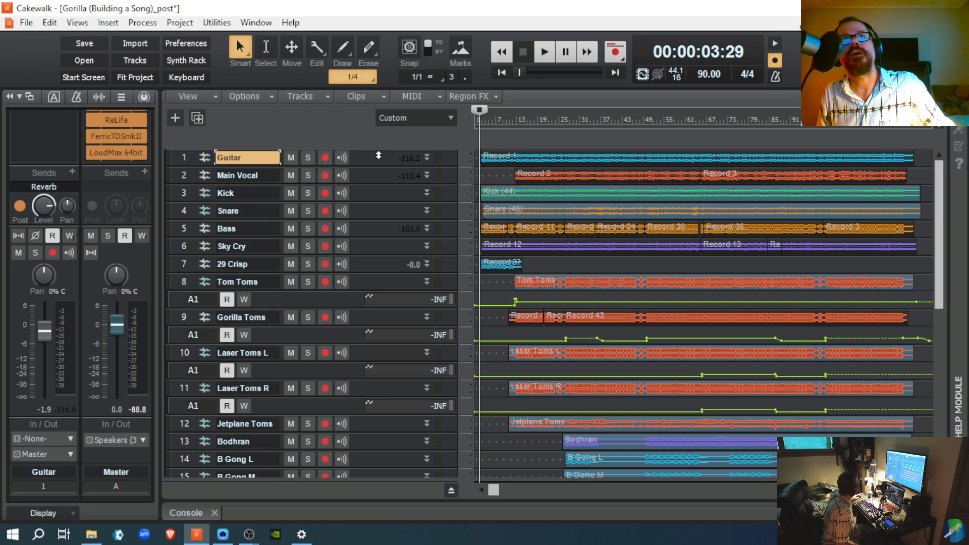
left_click(373, 193)
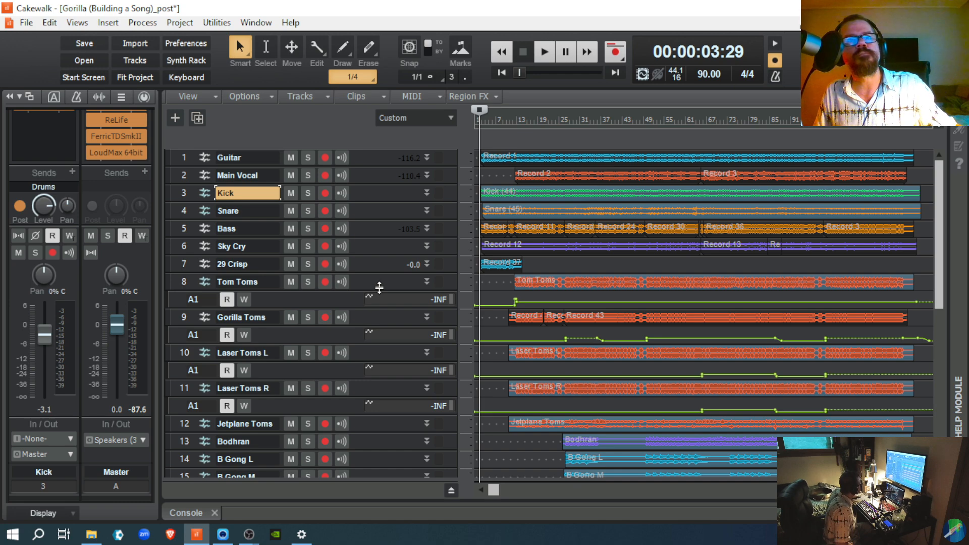
scroll(377, 347, "down", 3)
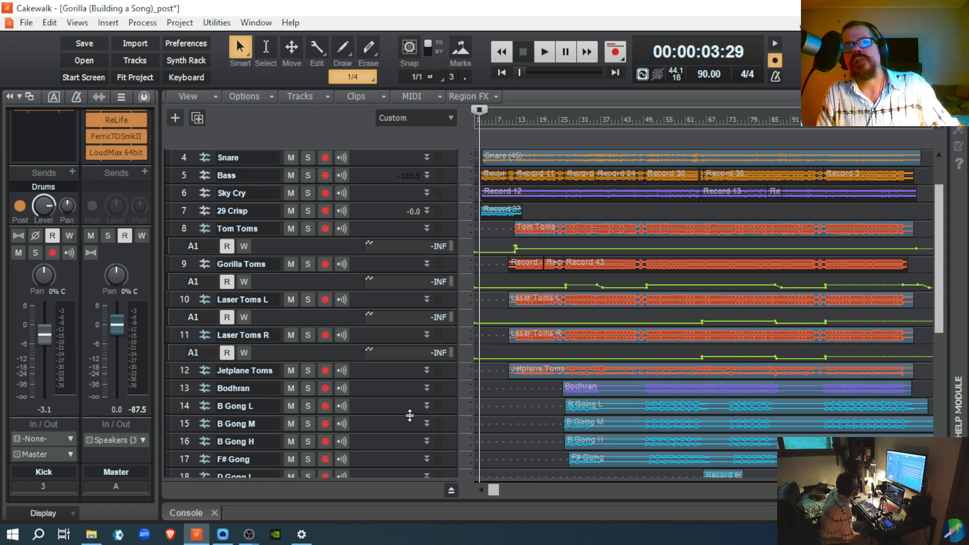
scroll(419, 415, "down", 2)
scroll(428, 416, "up", 3)
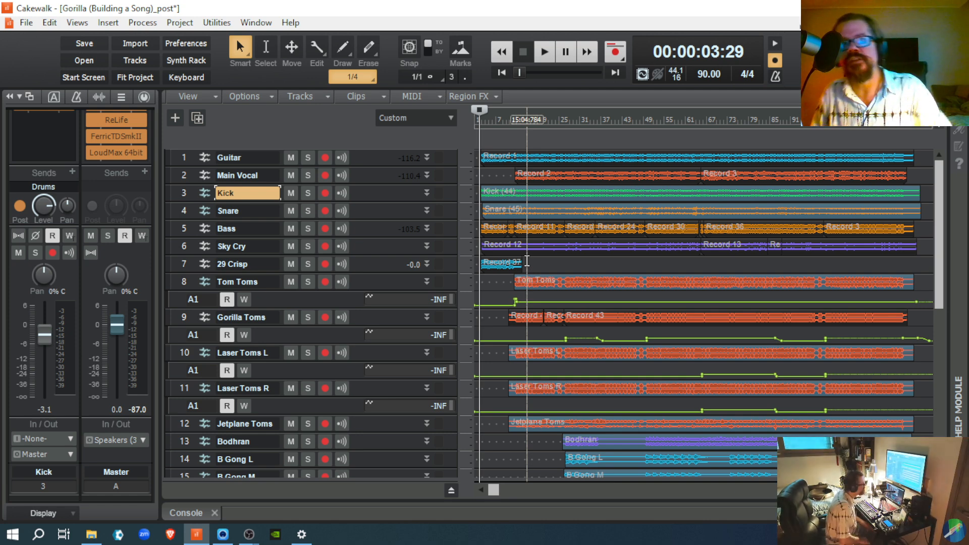
scroll(420, 331, "down", 5)
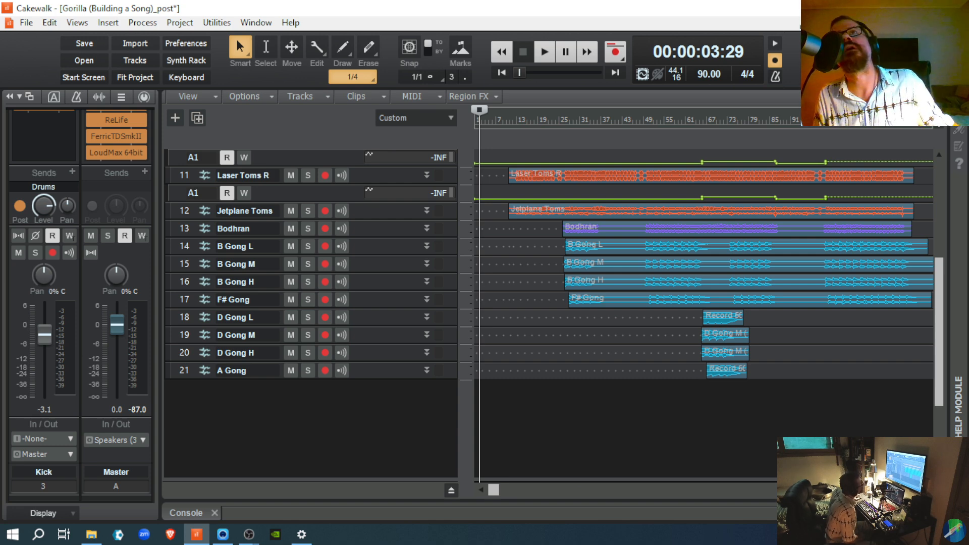
scroll(556, 349, "up", 5)
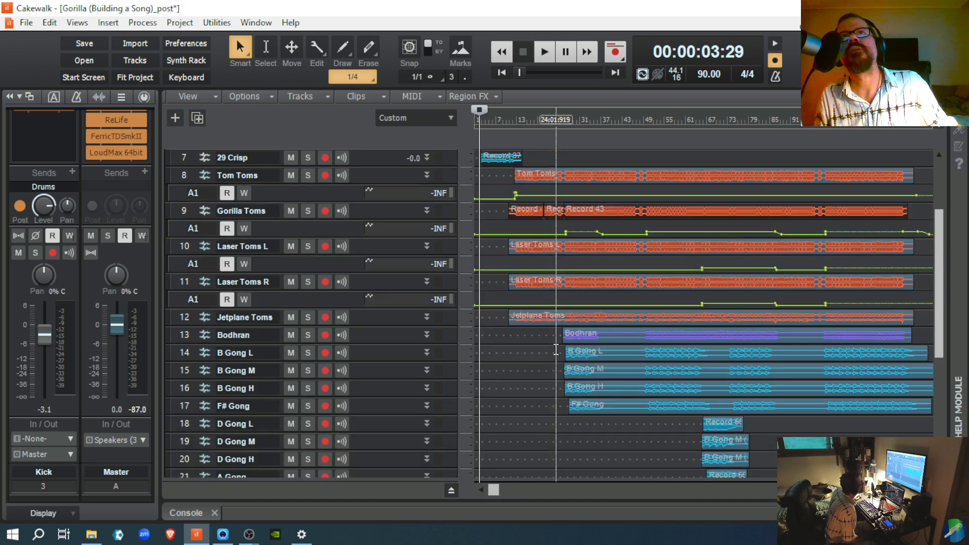
scroll(555, 349, "up", 3)
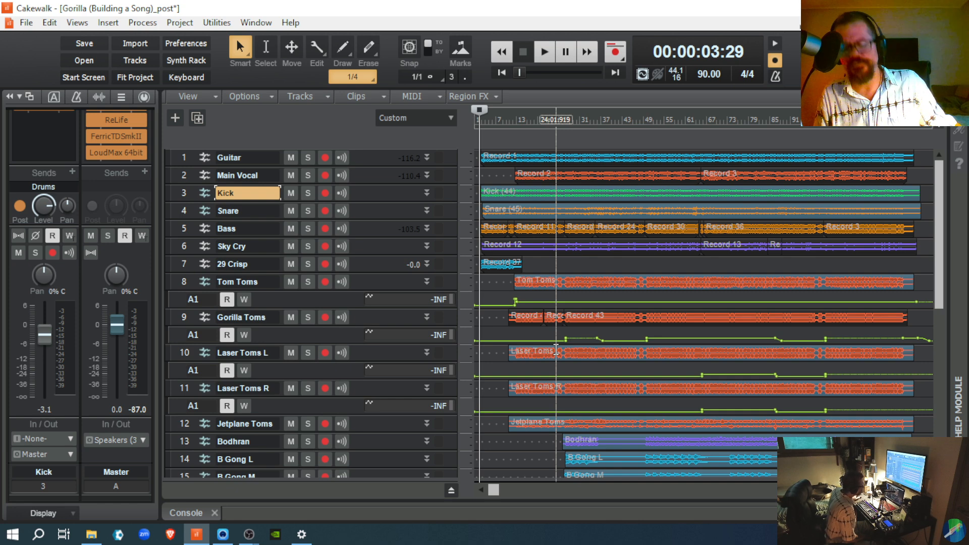
Play the song through, selecting about measures 22 to 66 across the Bodhran to A Gong tracks, and stop playback.
key("space")
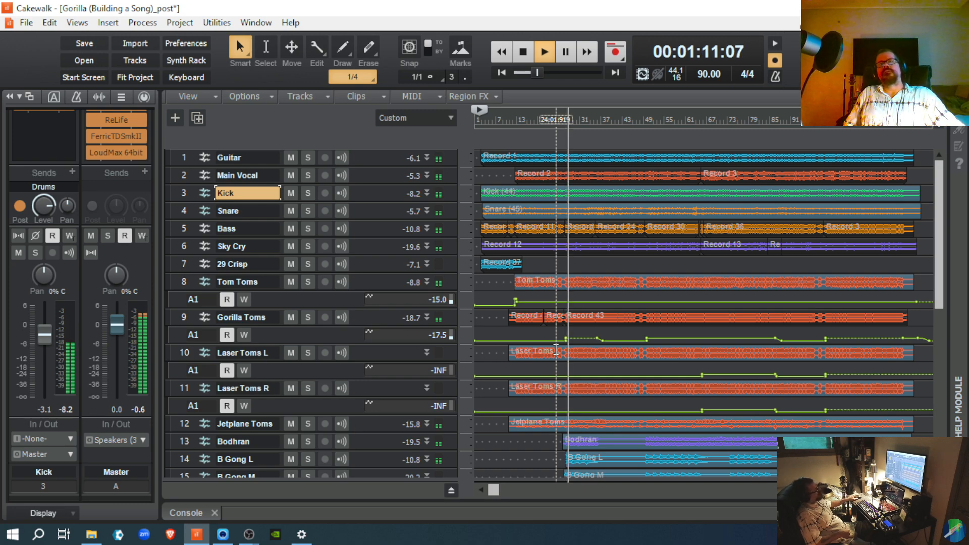
scroll(669, 211, "down", 4)
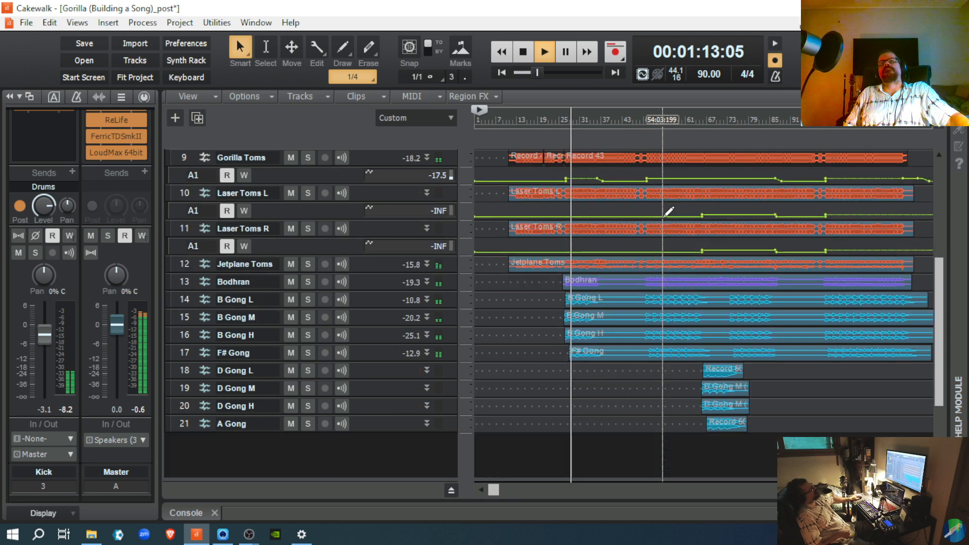
scroll(669, 211, "up", 1)
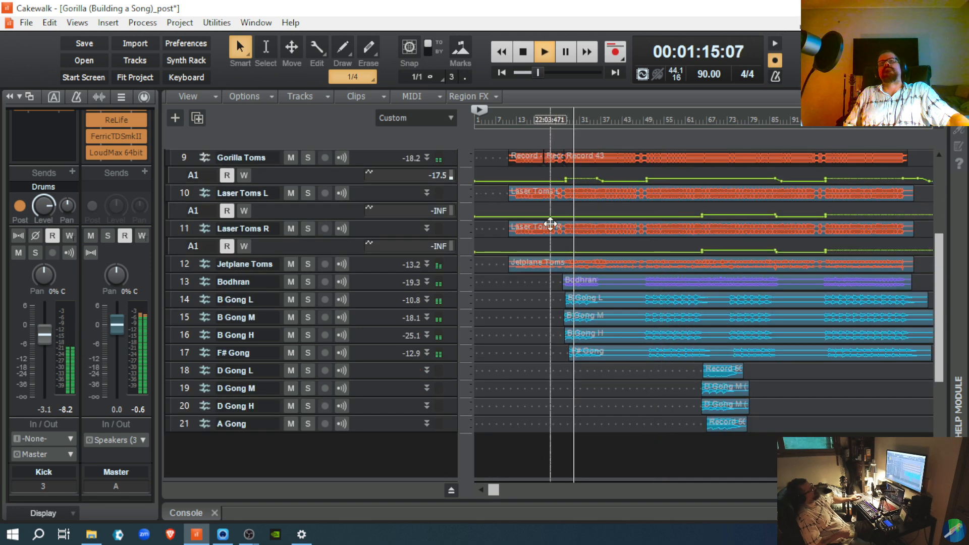
left_click_drag(548, 290, 704, 423)
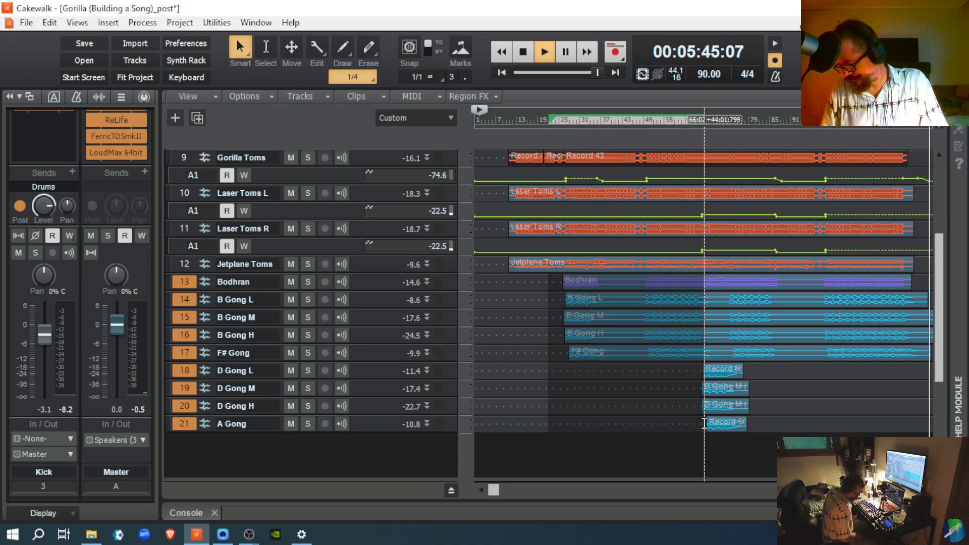
key("space")
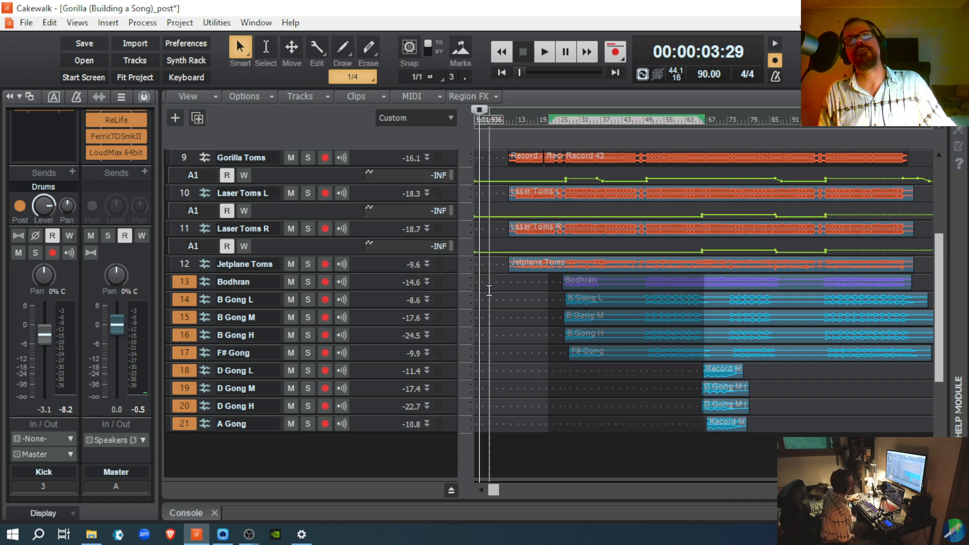
Solo the Guitar and Main Vocal tracks.
scroll(492, 283, "up", 5)
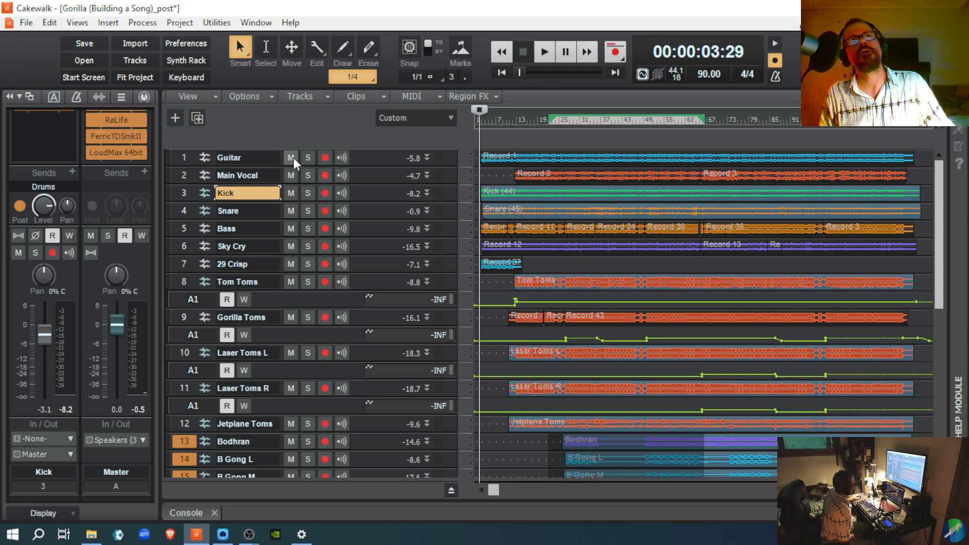
left_click(308, 158)
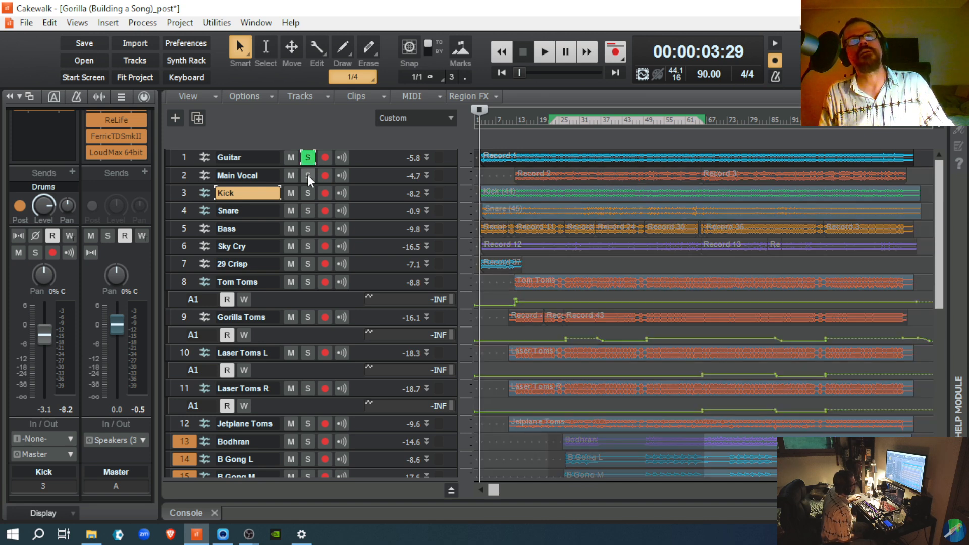
left_click(307, 175)
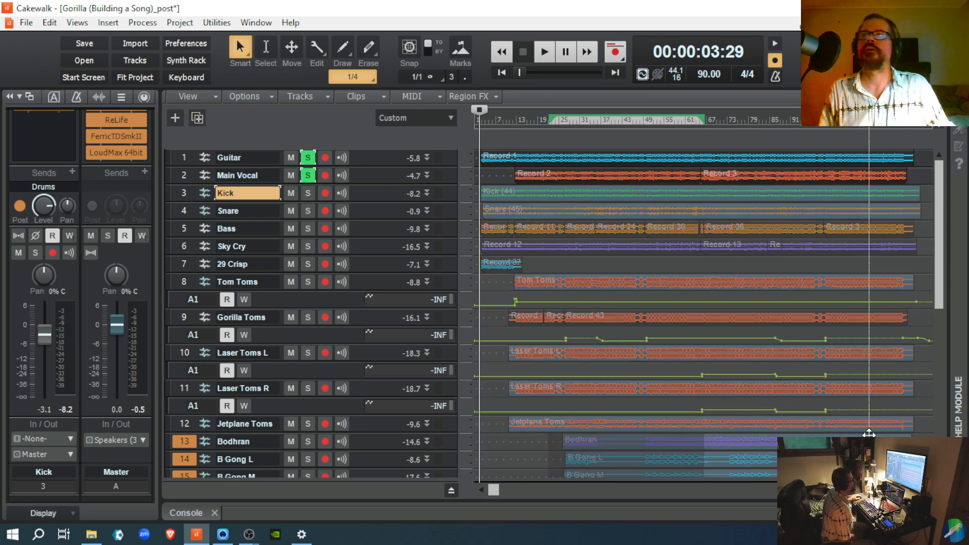
Open the Console view and bring the Guitar and Main Vocal strips with their send controls into view.
key("d")
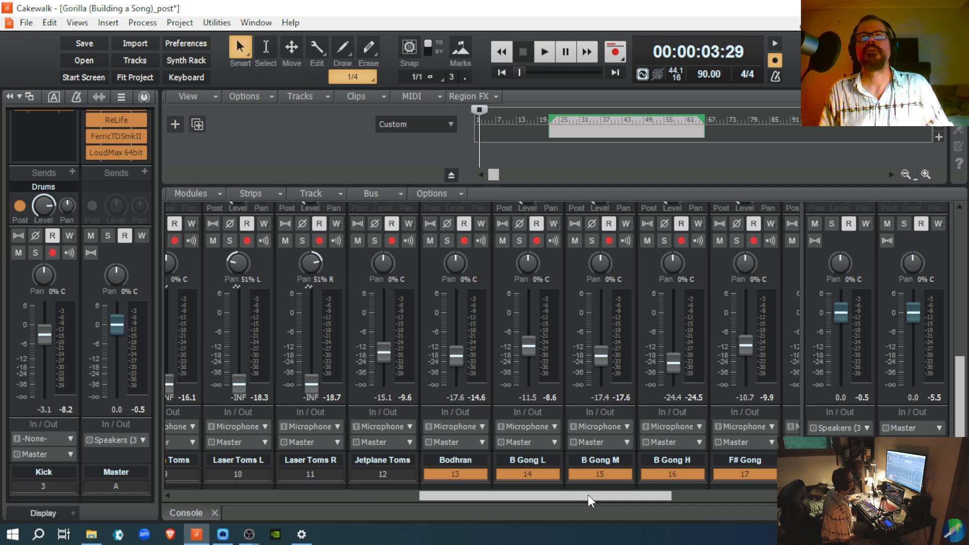
left_click_drag(588, 494, 315, 498)
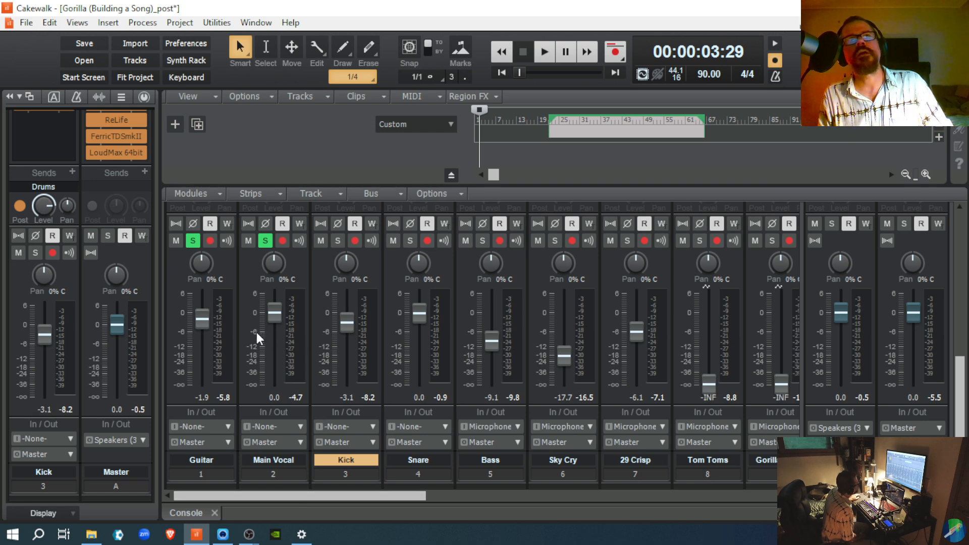
scroll(233, 335, "up", 5)
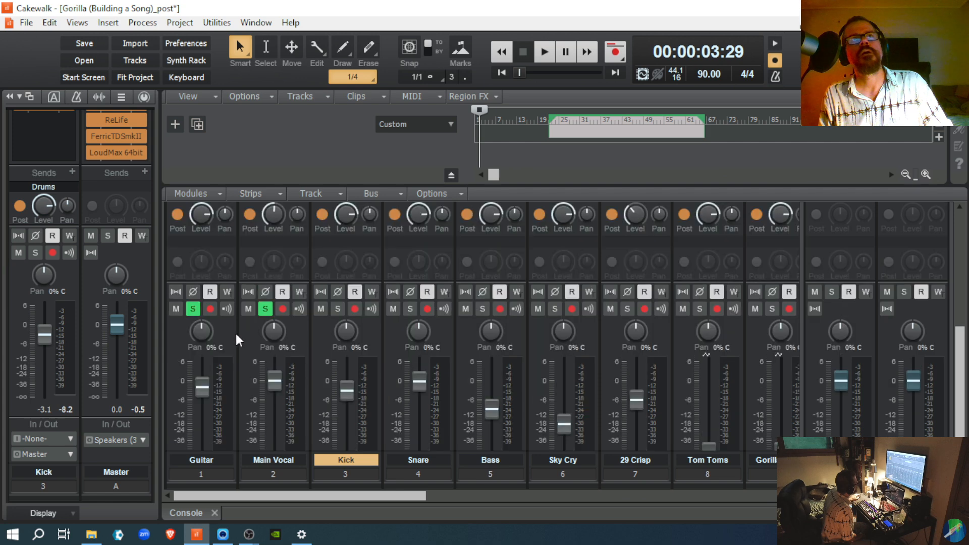
Bypass the FX bins and the ProChannels of the Guitar and Main Vocal tracks.
scroll(240, 336, "up", 2)
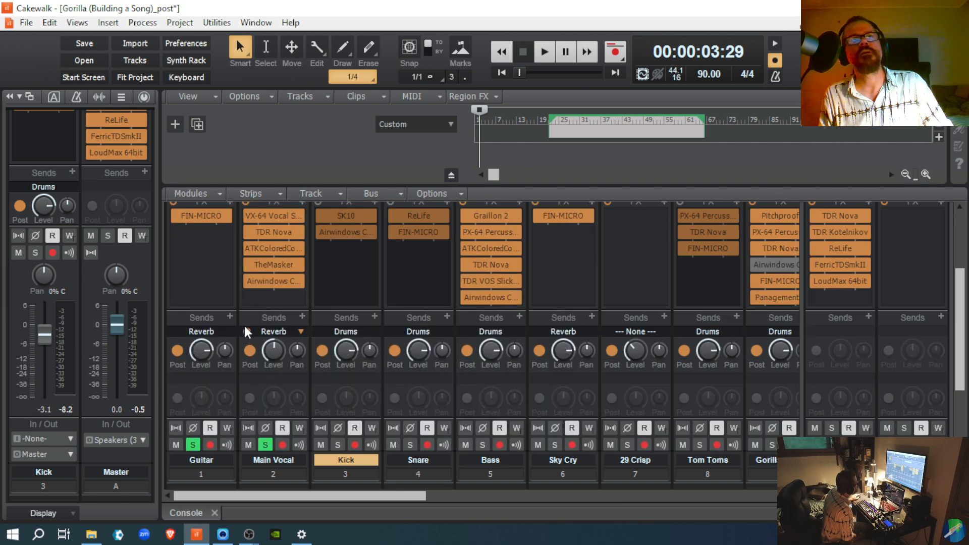
scroll(245, 333, "down", 4)
scroll(244, 329, "up", 3)
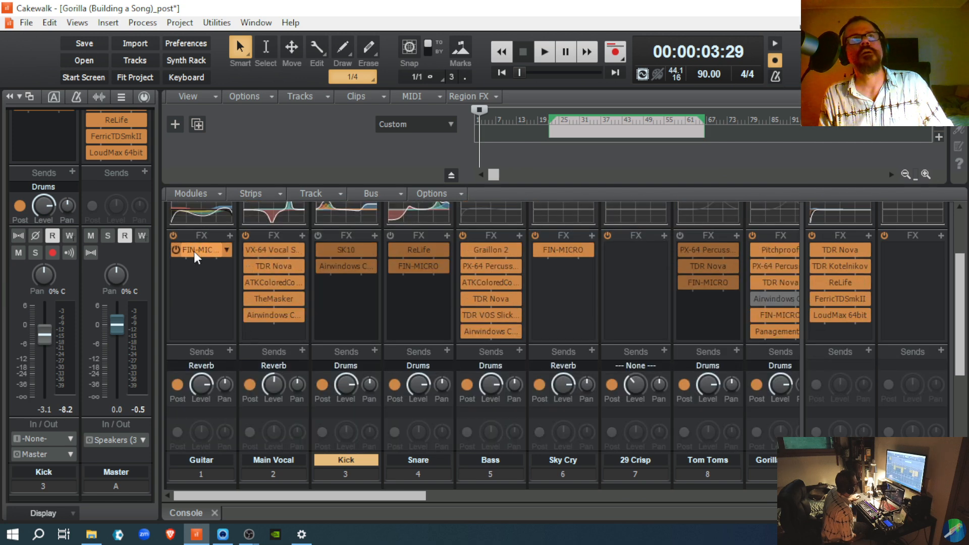
left_click(171, 235)
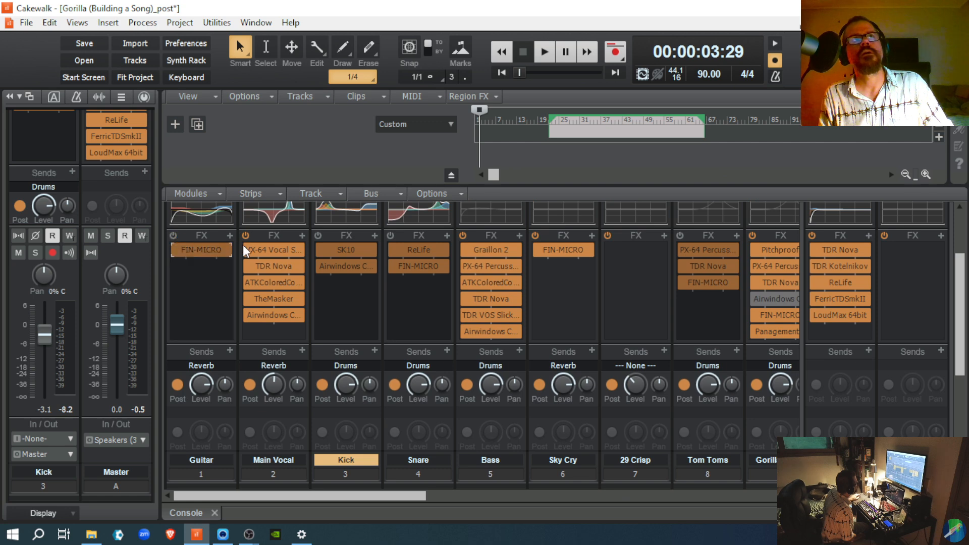
left_click(245, 236)
scroll(293, 257, "up", 3)
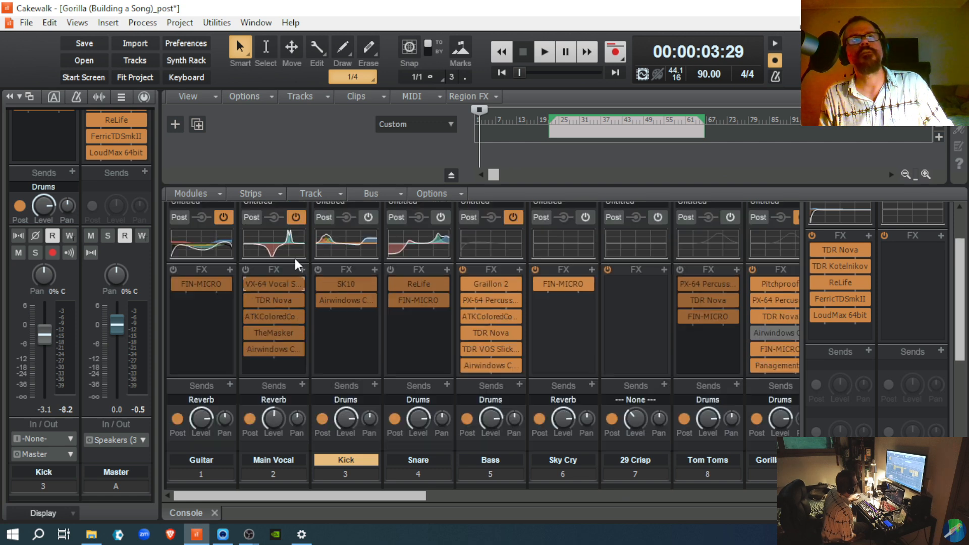
scroll(295, 259, "up", 1)
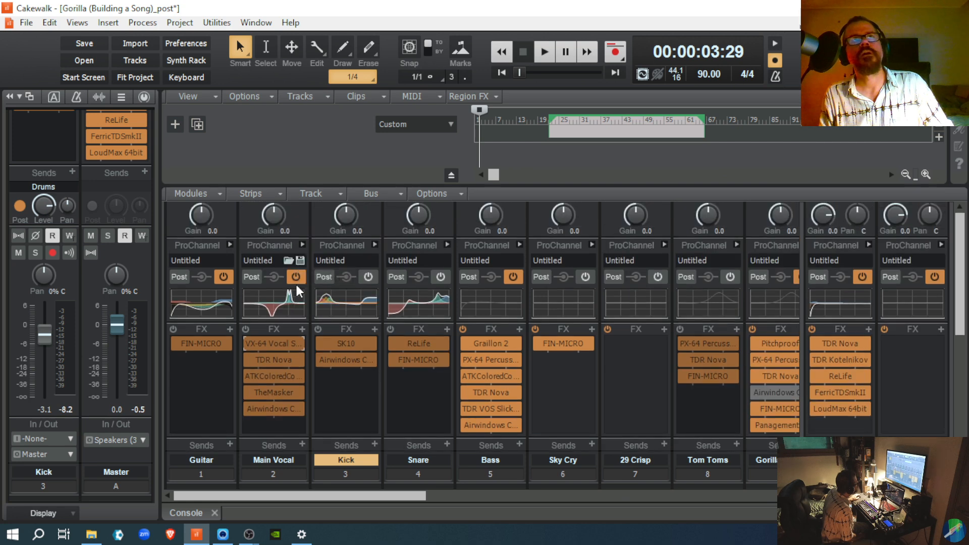
left_click(229, 278)
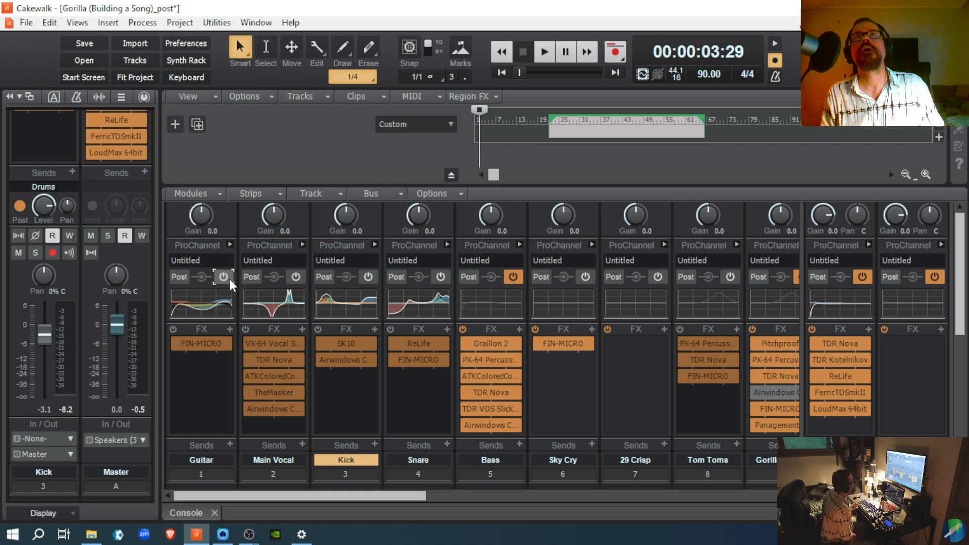
Start playback and change the Guitar track's Reverb send to None.
key("space")
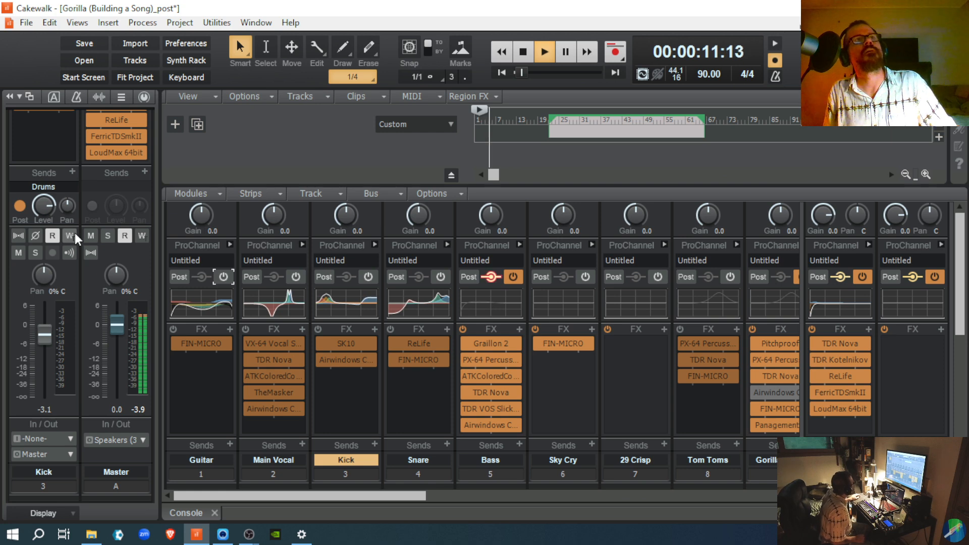
scroll(71, 281, "up", 3)
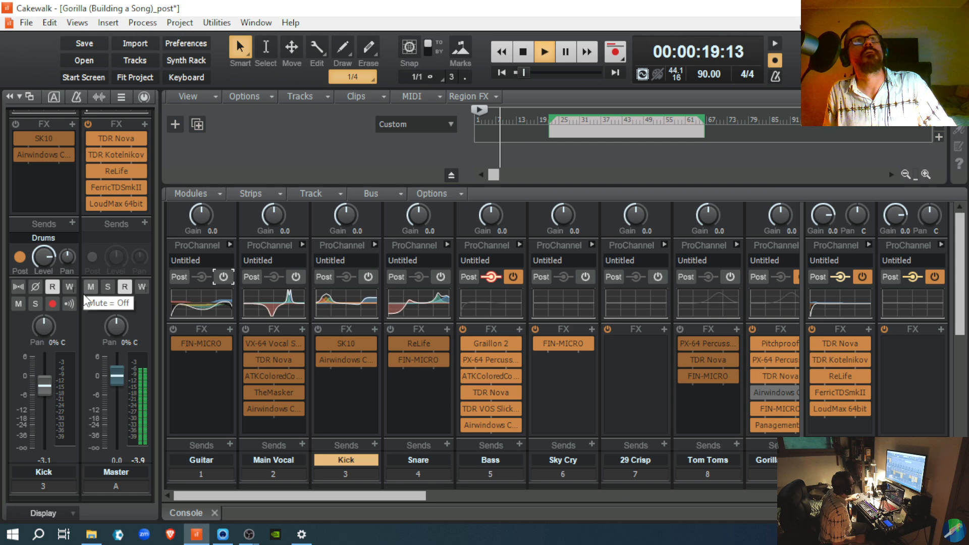
left_click(208, 400)
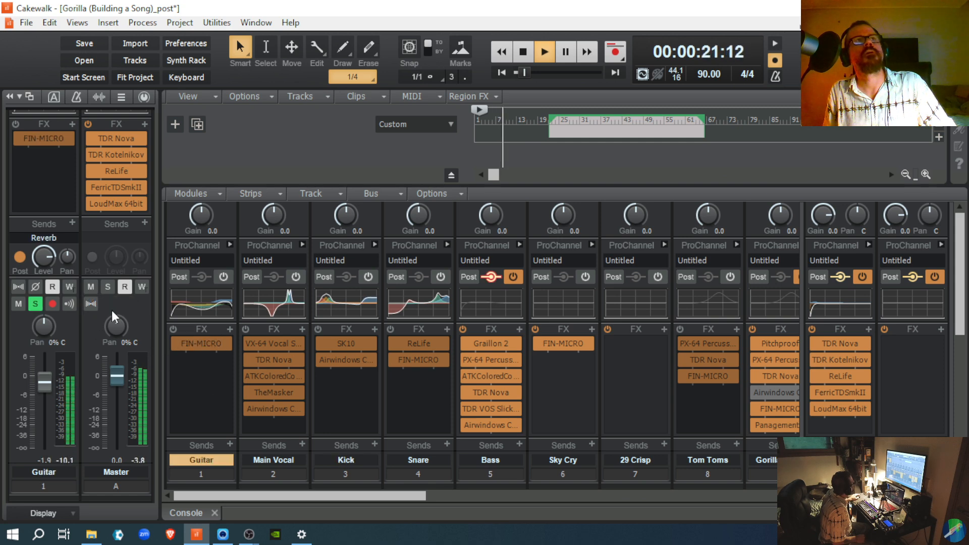
left_click(70, 243)
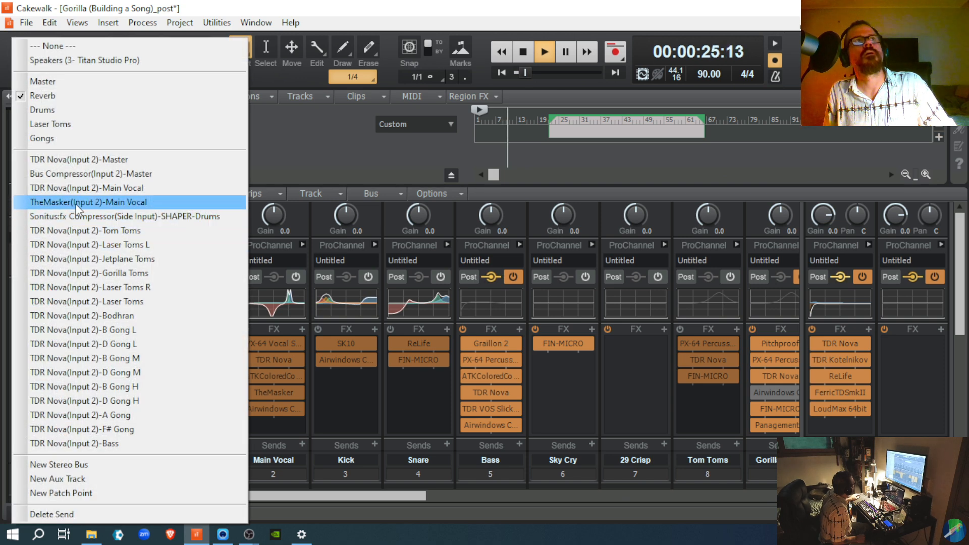
left_click(83, 48)
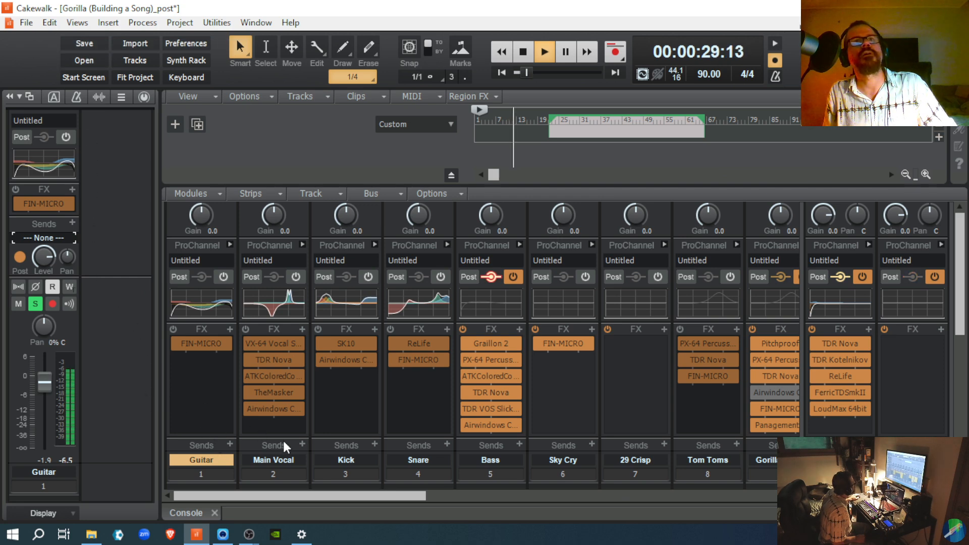
Add a send assigned to None on the Main Vocal track while the song plays.
left_click(281, 416)
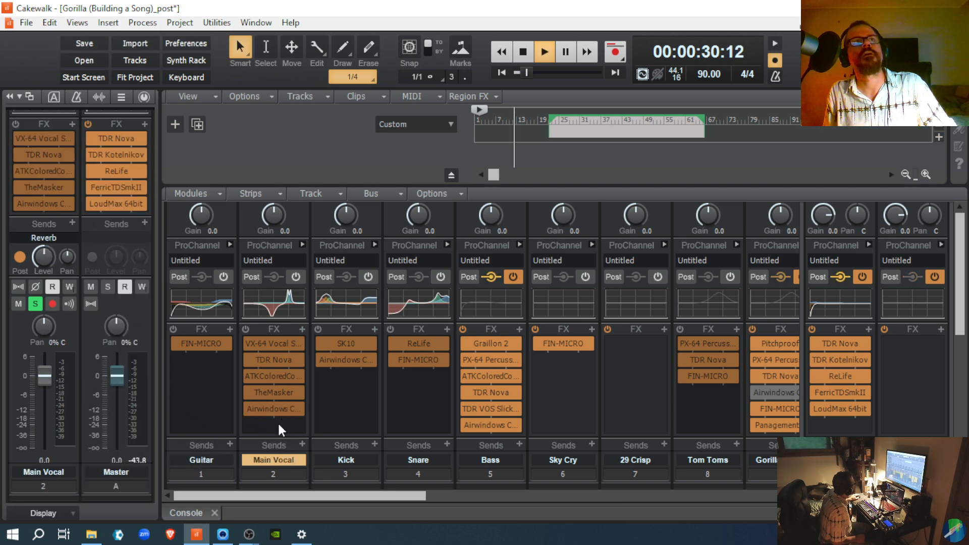
left_click(73, 220)
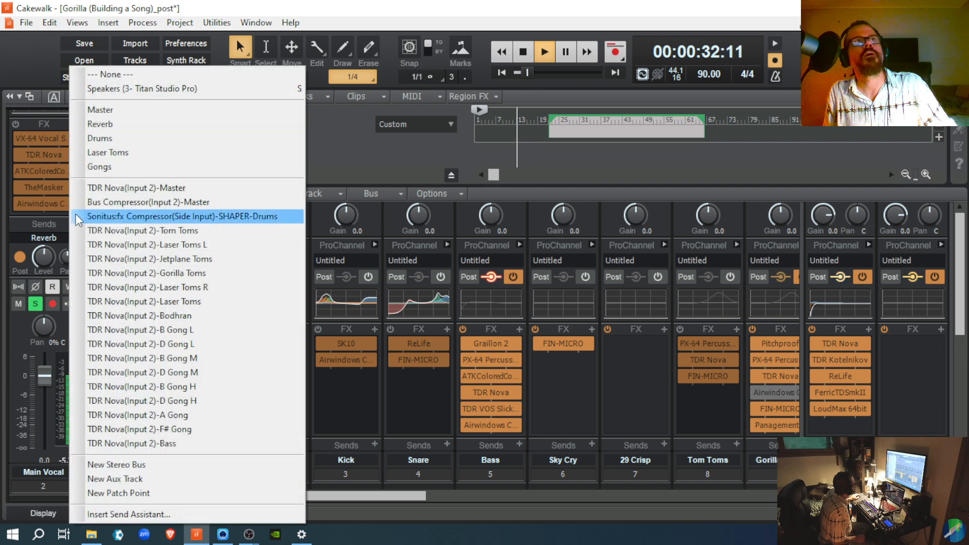
left_click(132, 69)
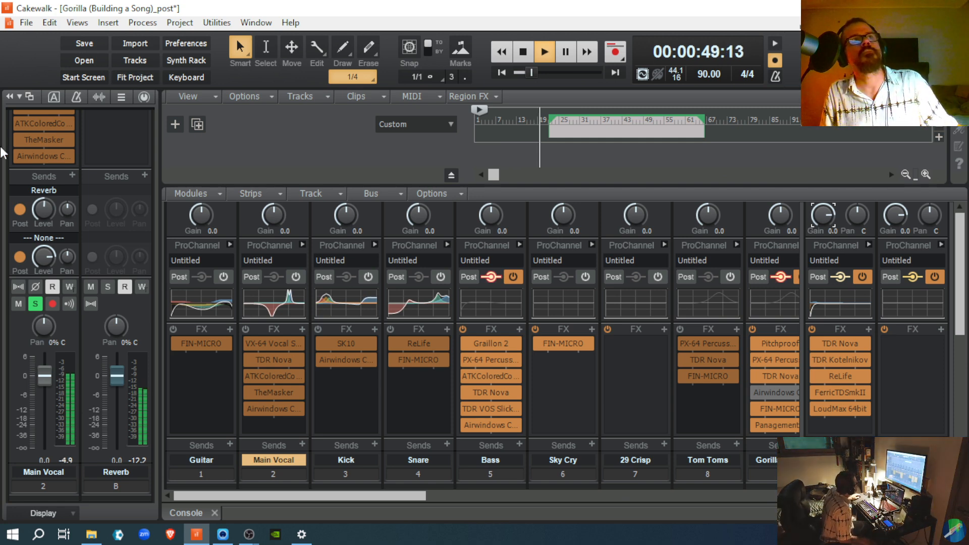
Add a Reverb send to the Main Vocal track and another one to the Guitar track.
left_click(70, 175)
left_click(98, 125)
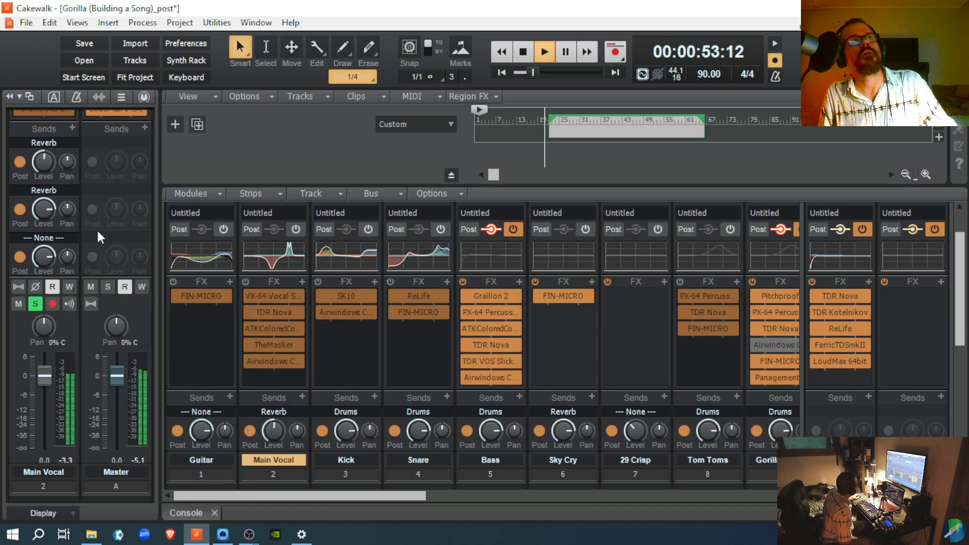
left_click(199, 355)
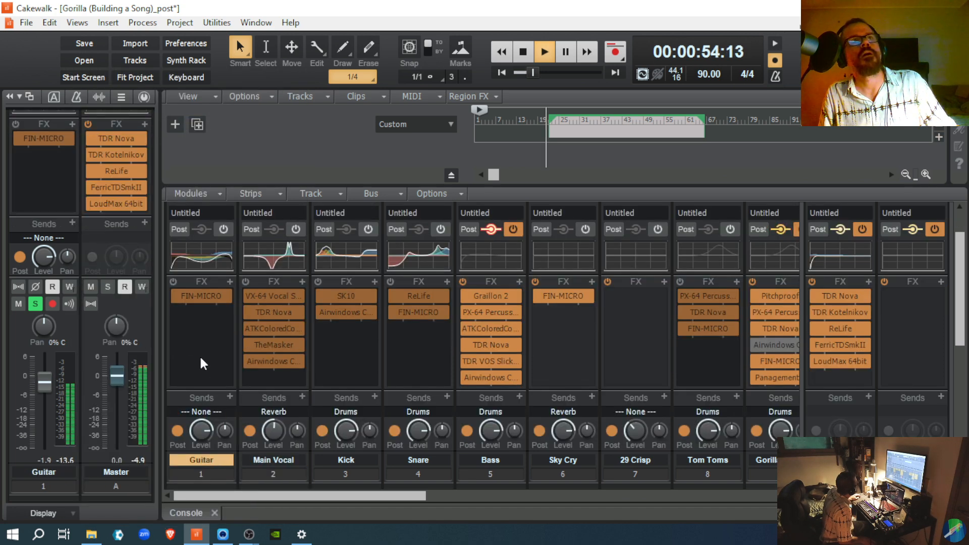
left_click(70, 225)
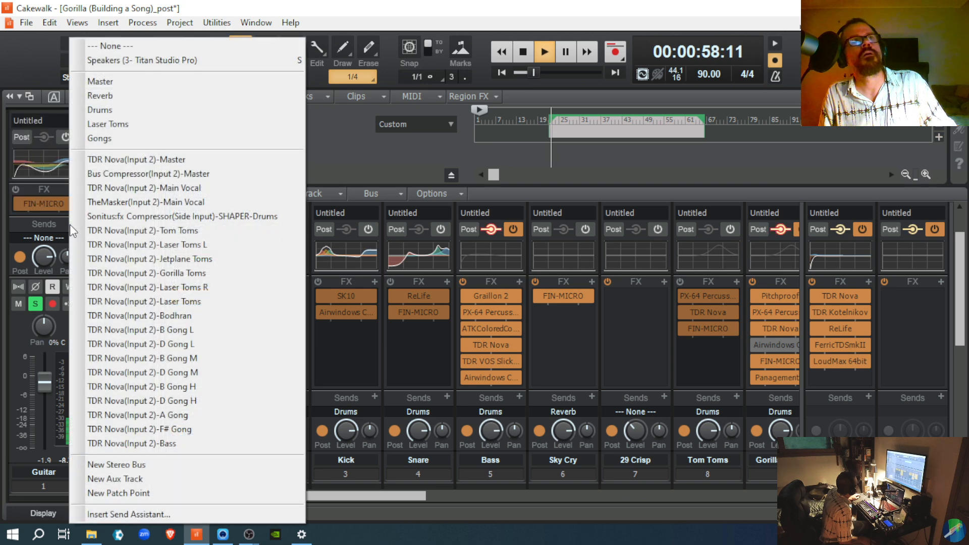
left_click(129, 100)
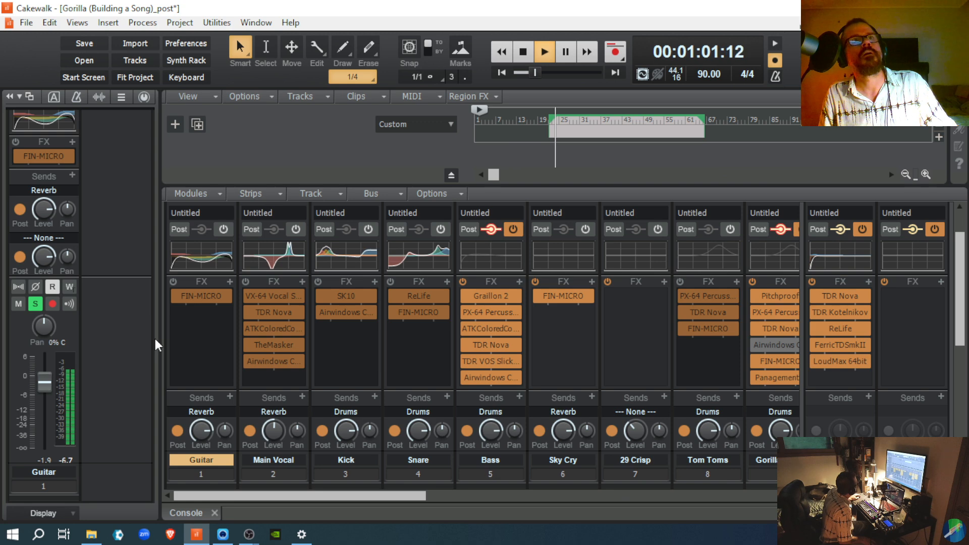
Turn the ProChannels and FX bins of the Guitar and Main Vocal tracks back on.
scroll(214, 311, "up", 2)
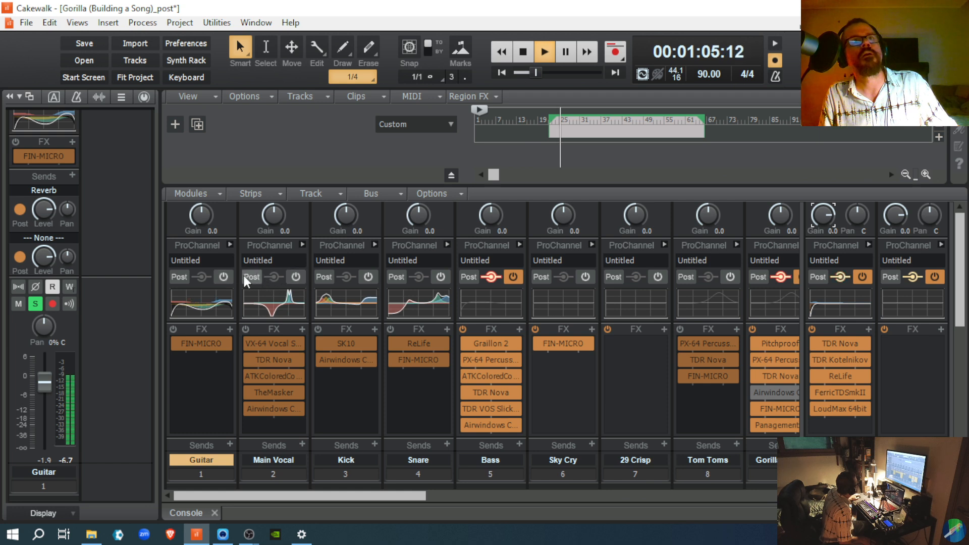
left_click(292, 278)
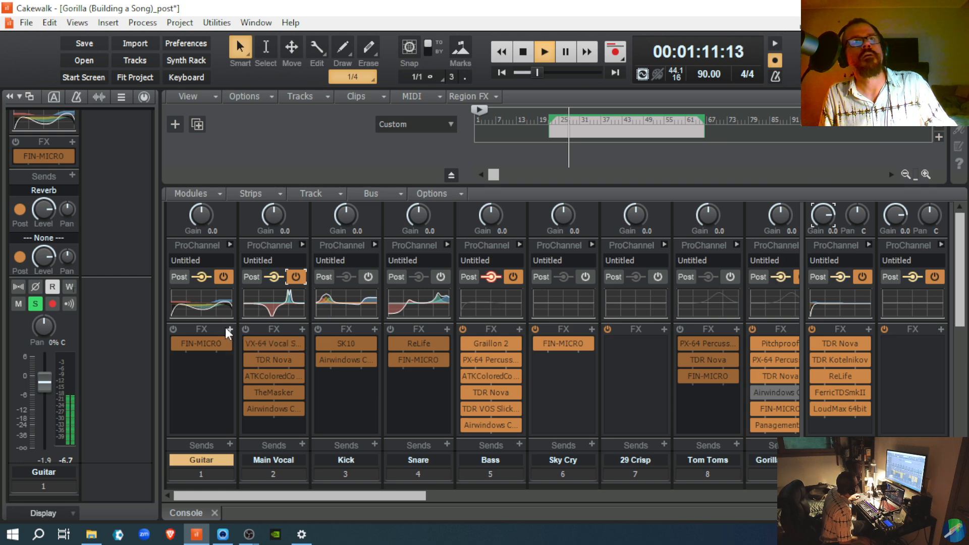
left_click(174, 328)
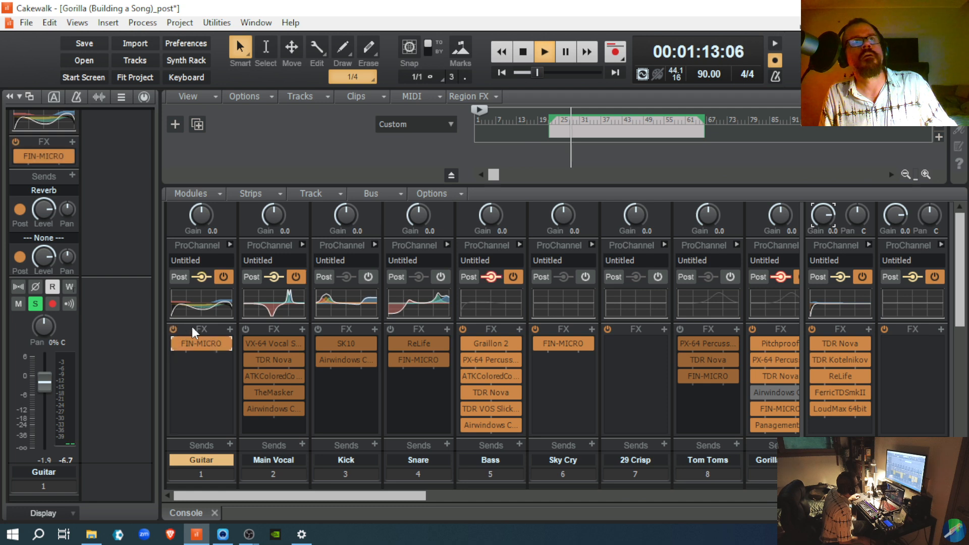
left_click(245, 329)
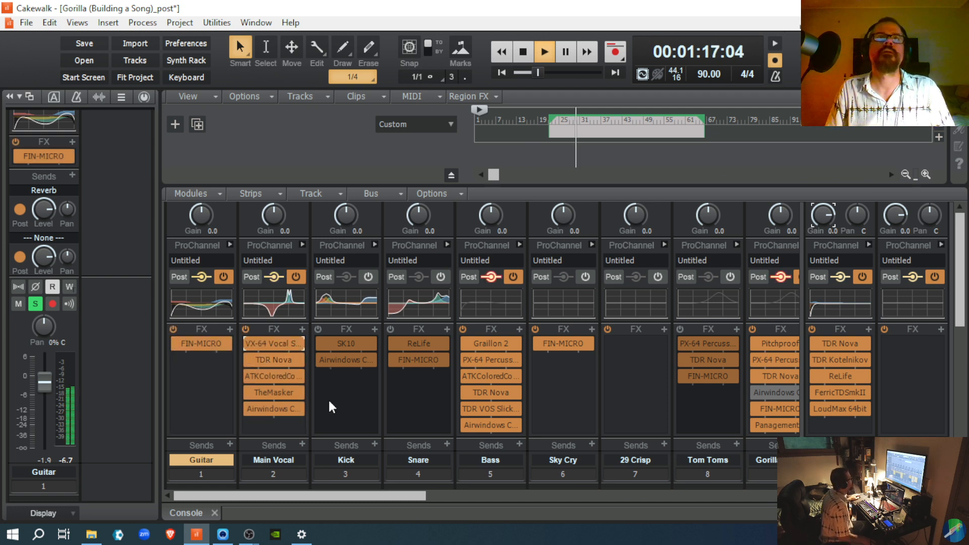
Unsolo the Guitar and Main Vocal tracks to hear the full mix.
scroll(321, 401, "down", 5)
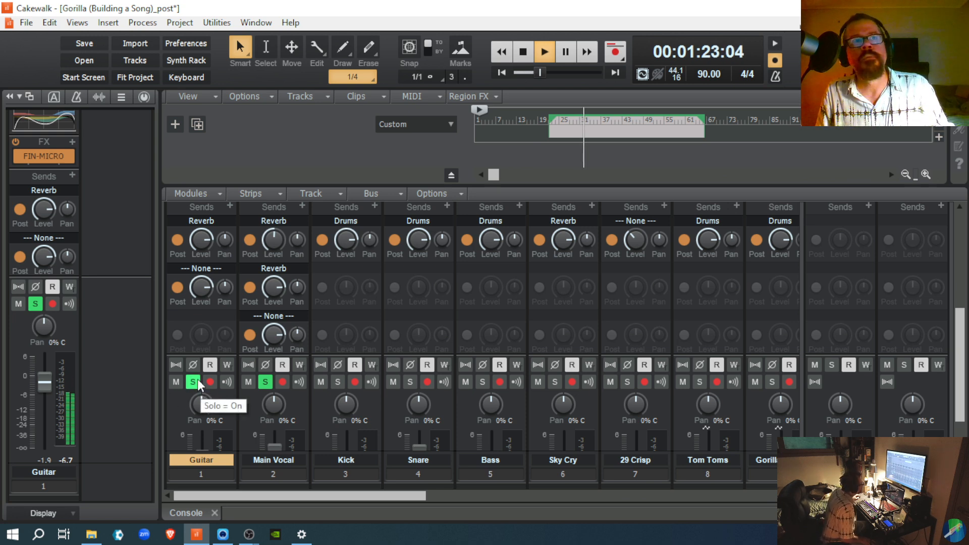
left_click(194, 382)
left_click(261, 383)
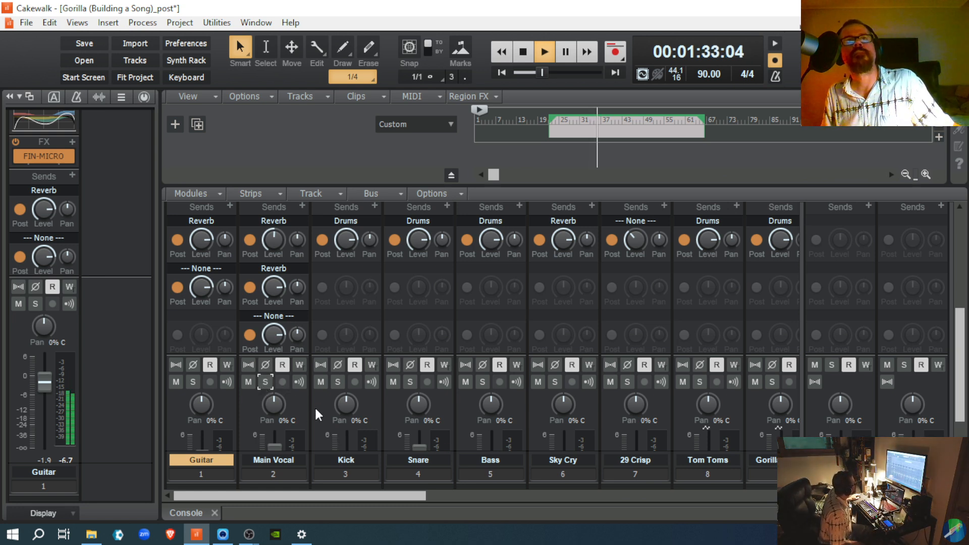
Mute the Bass and Sky Cry tracks during playback.
scroll(316, 408, "down", 3)
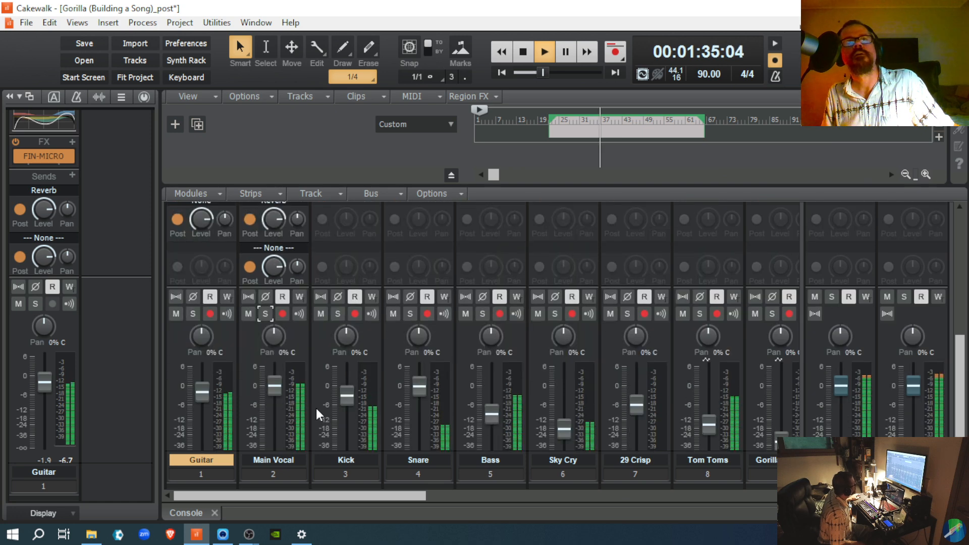
scroll(316, 408, "down", 2)
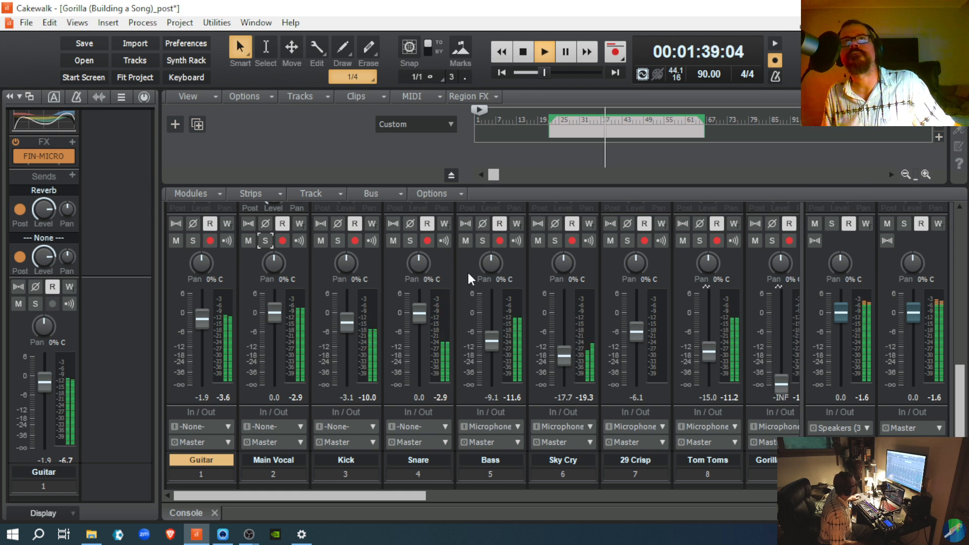
left_click(465, 242)
left_click(539, 242)
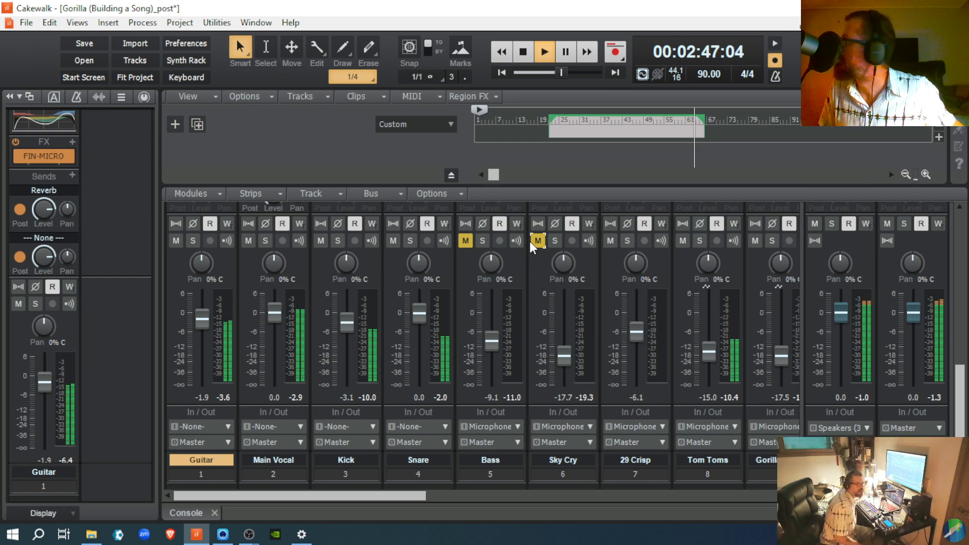
Unmute the Bass track, followed by the Sky Cry track, and stop playback.
left_click(464, 242)
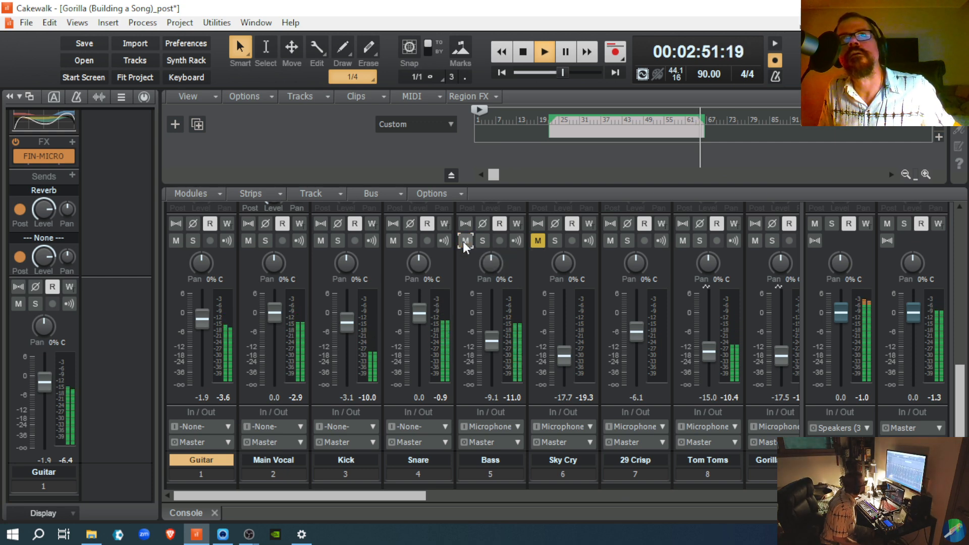
left_click(537, 241)
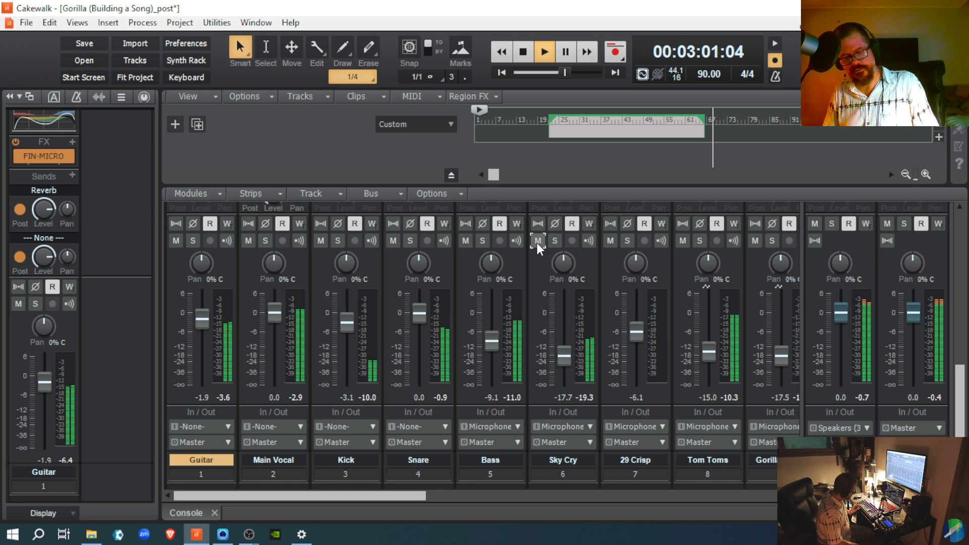
key("space")
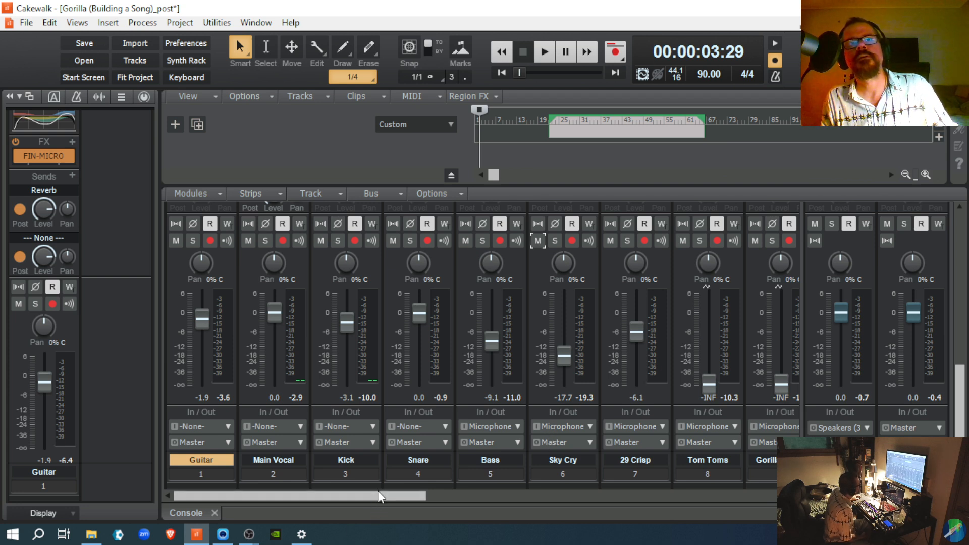
mouse_move(380, 498)
left_mouse_down()
mouse_move(762, 494)
mouse_move(608, 468)
mouse_move(364, 496)
left_mouse_up()
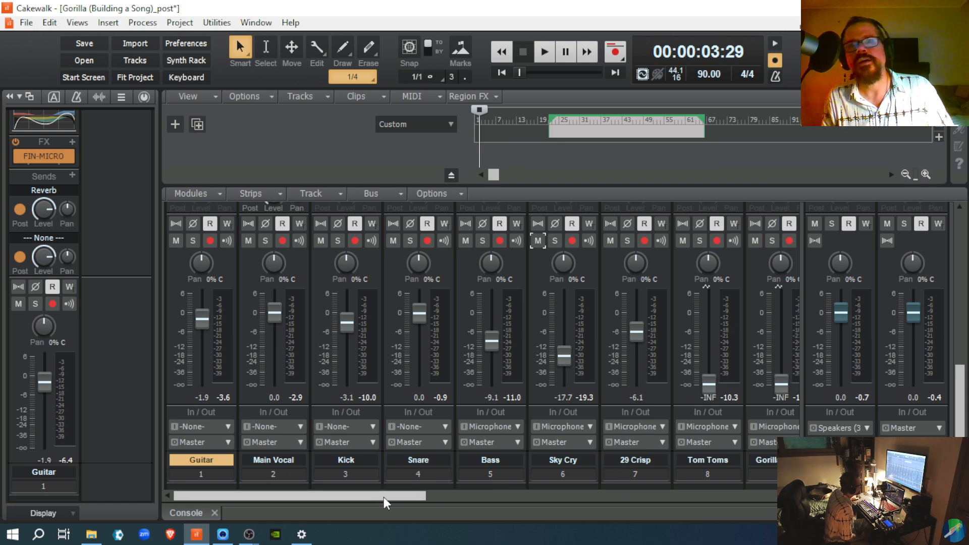
left_click_drag(383, 498, 355, 501)
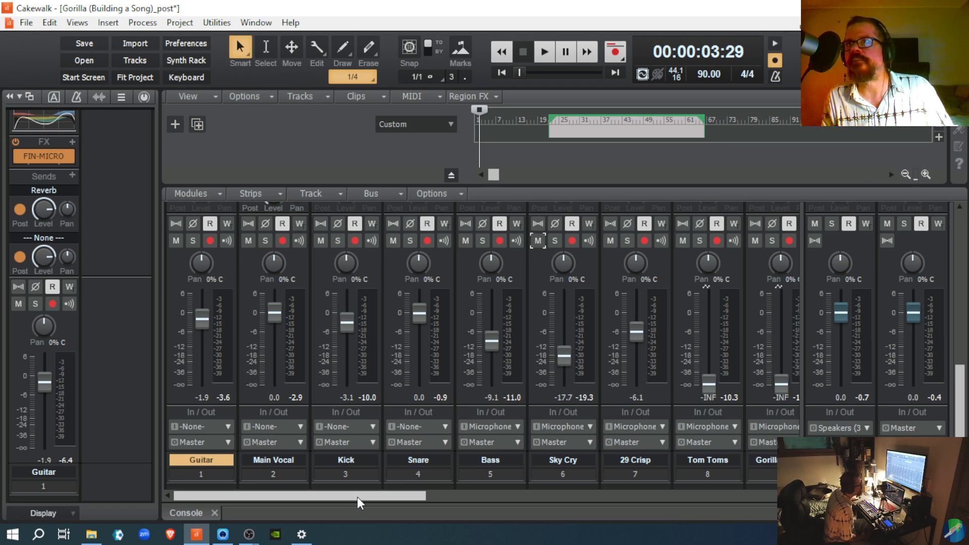
left_click_drag(365, 500, 440, 514)
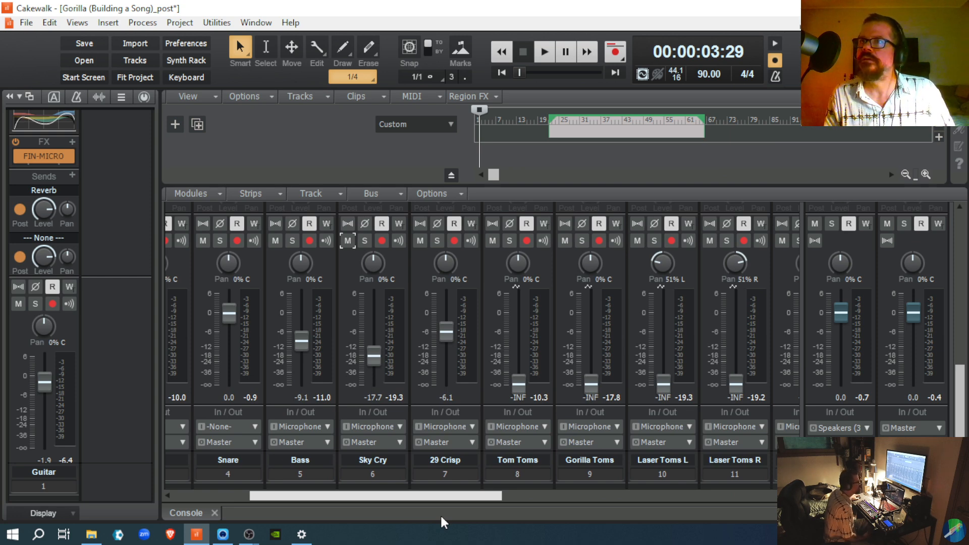
left_click_drag(440, 514, 339, 523)
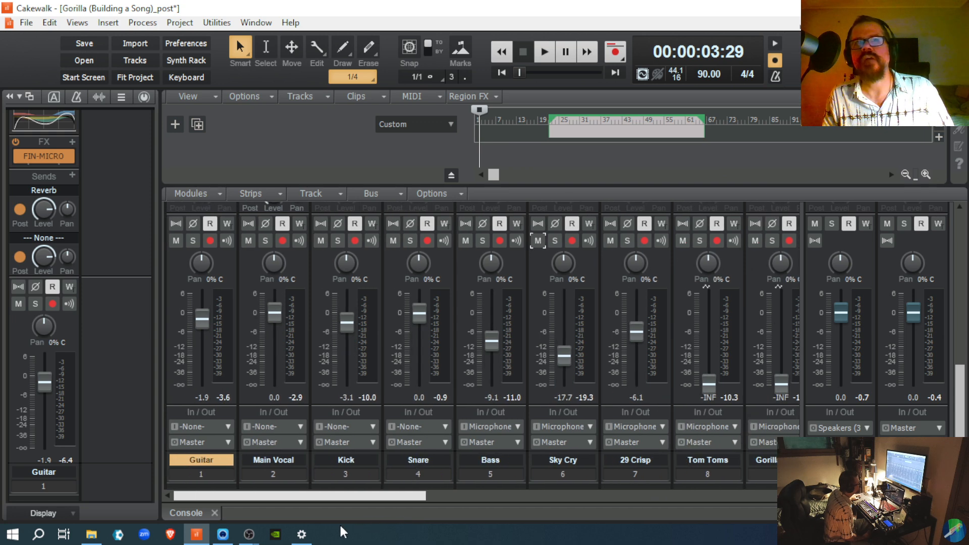